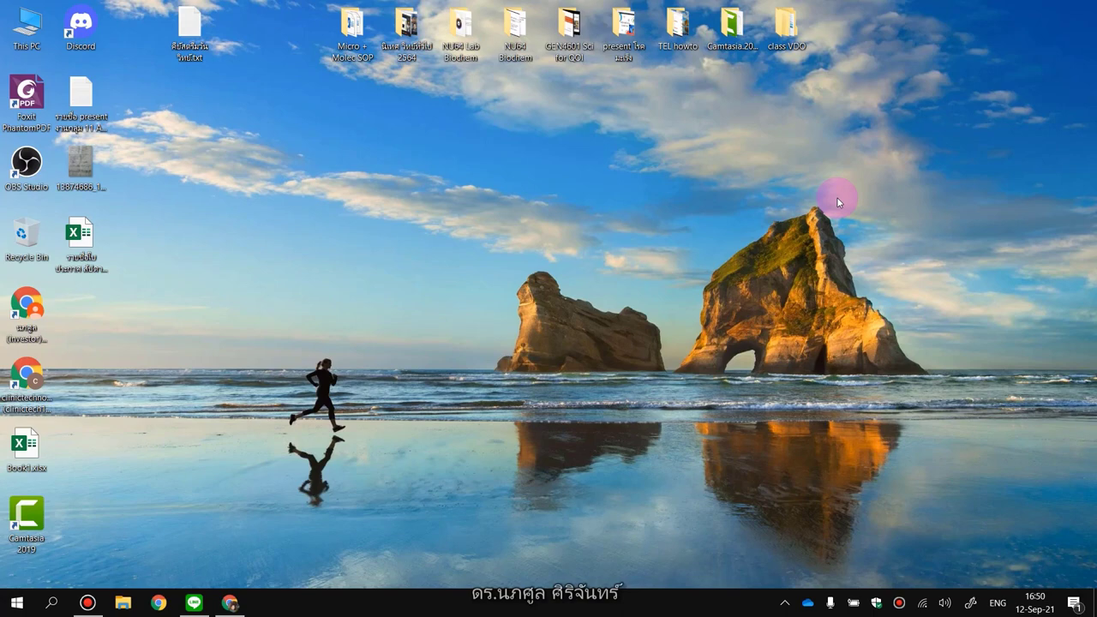
Step: Launch PowerPoint from the Start menu's Office folder to open the Transport across membrane deck
left_click(15, 604)
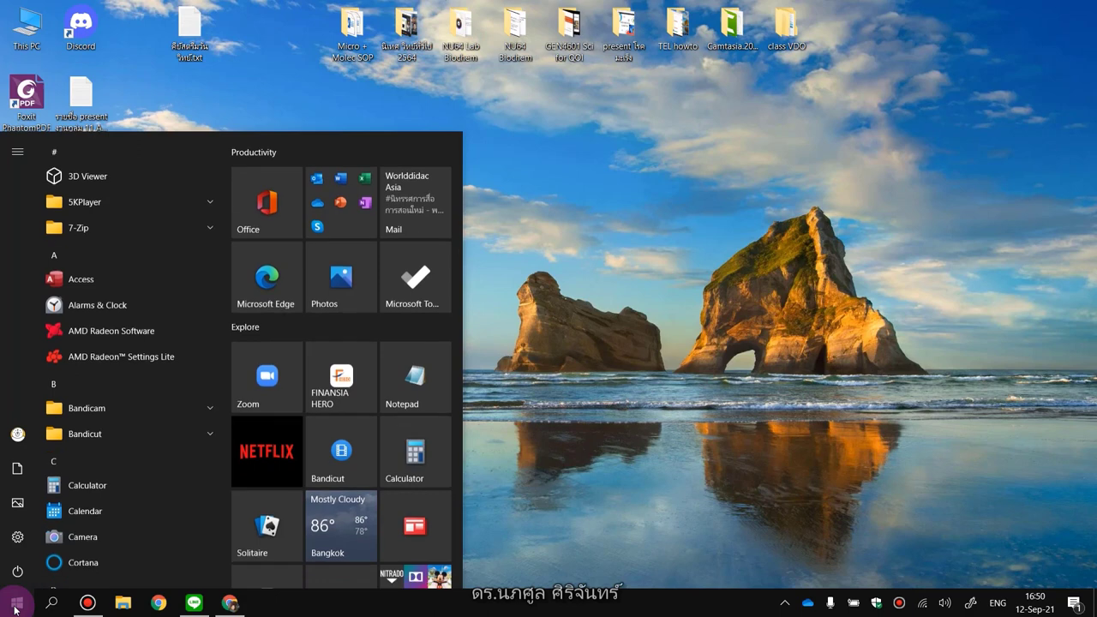
left_click(340, 206)
left_click(366, 384)
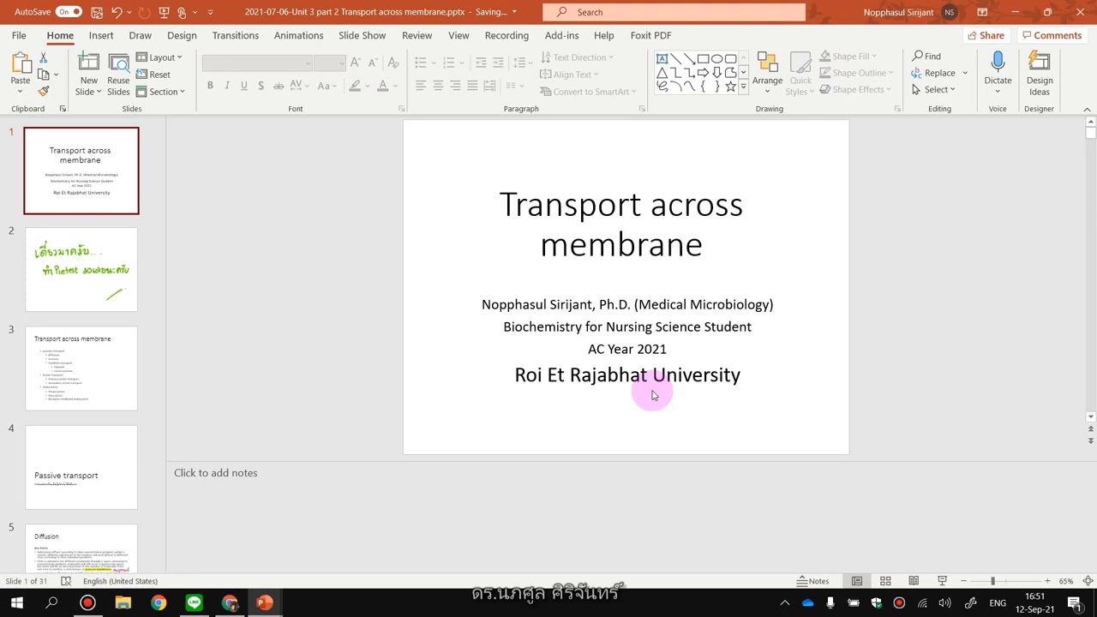
Step: Delete the red ink annotations from the Diffusion slide's diagram and return to the title slide
scroll(92, 389, "down", 1)
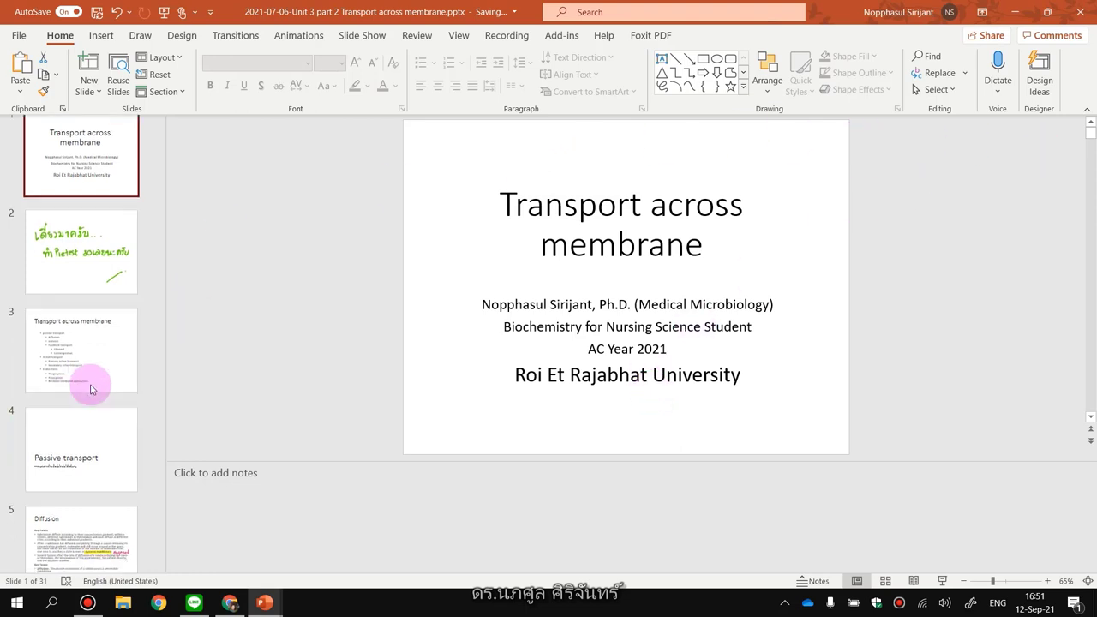
scroll(91, 389, "down", 3)
scroll(88, 346, "down", 2)
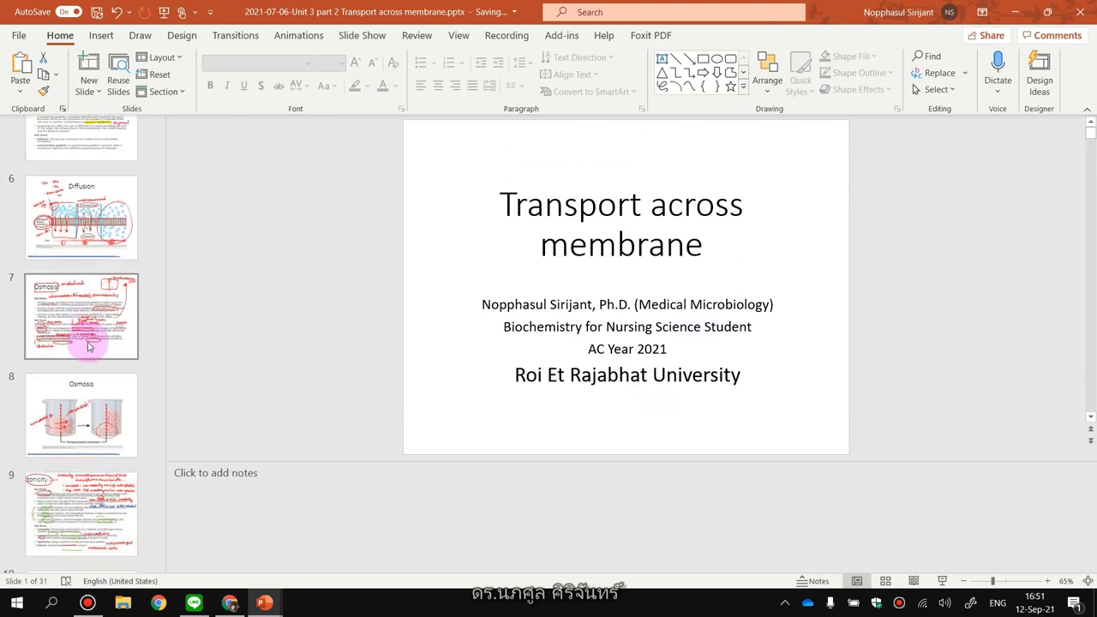
scroll(80, 343, "up", 2)
scroll(81, 325, "down", 2)
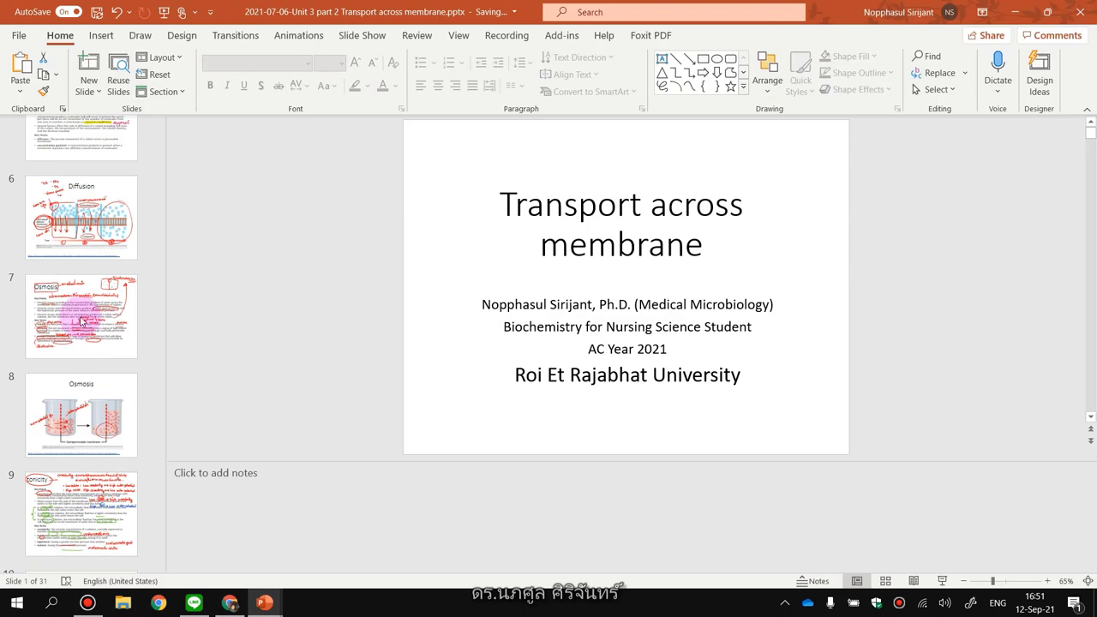
left_click(109, 189)
left_click(511, 193)
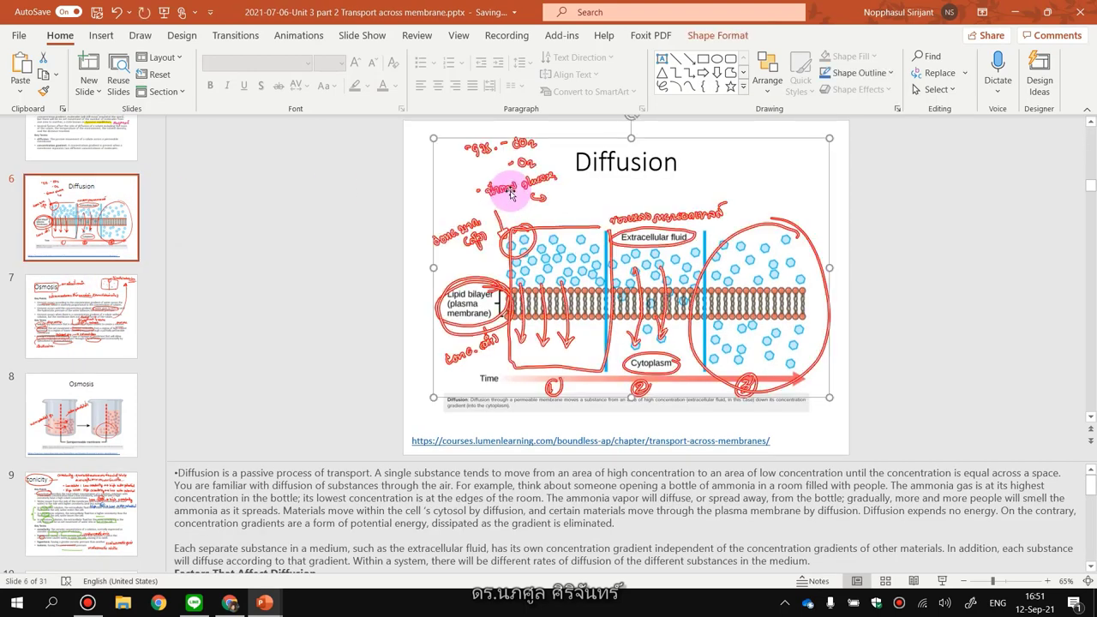
key("Delete")
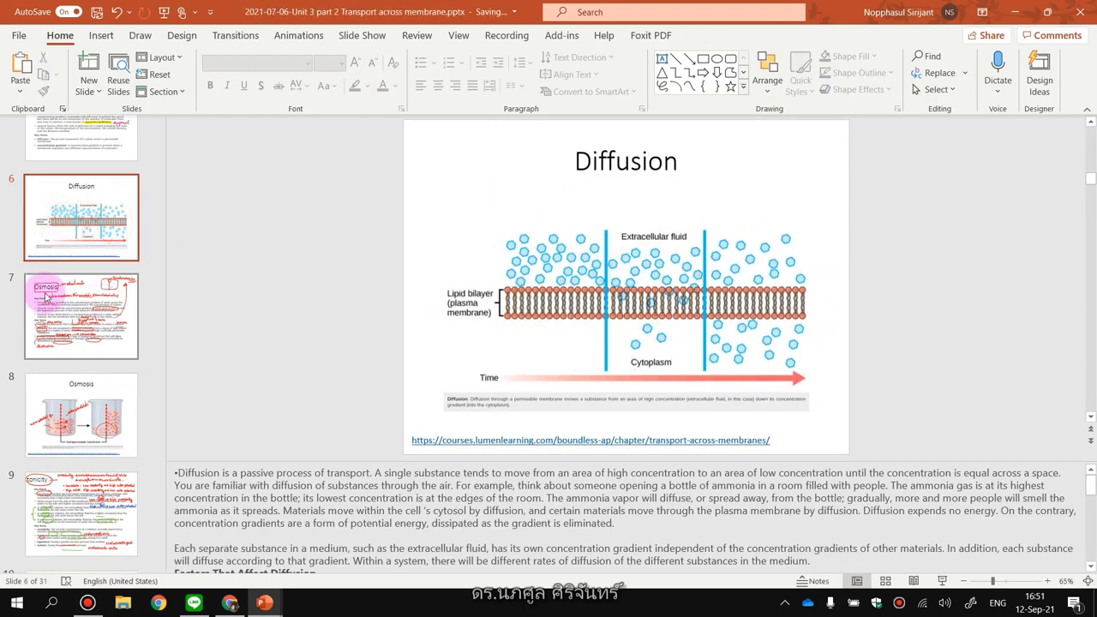
left_click(131, 160)
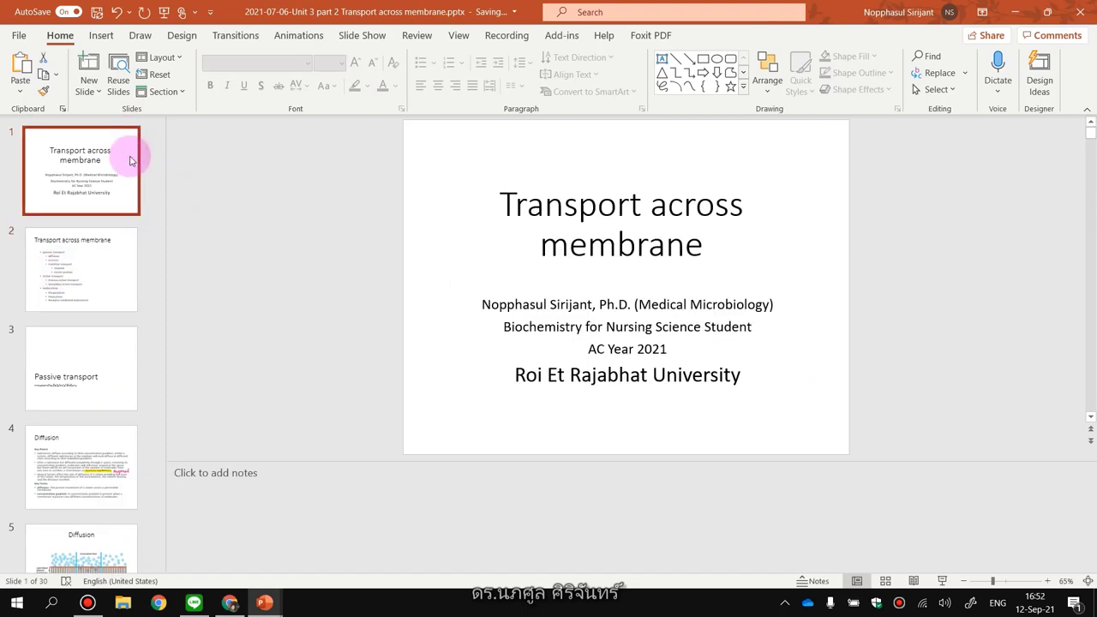
Step: Start recording the slide show from the beginning via Recording > Record Slide Show
left_click(512, 39)
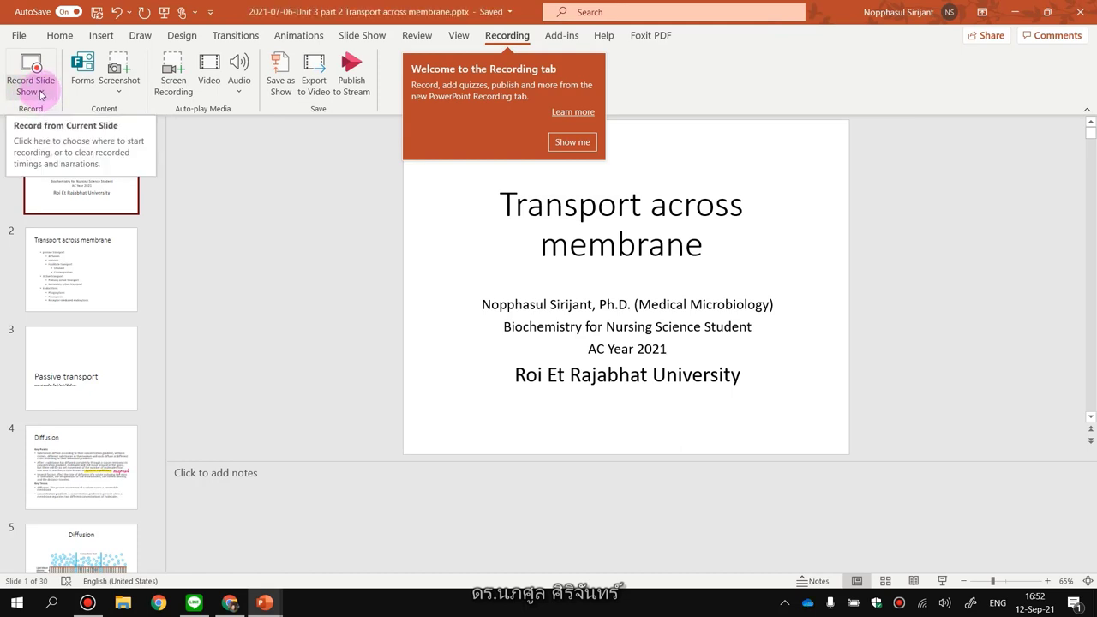
left_click(40, 93)
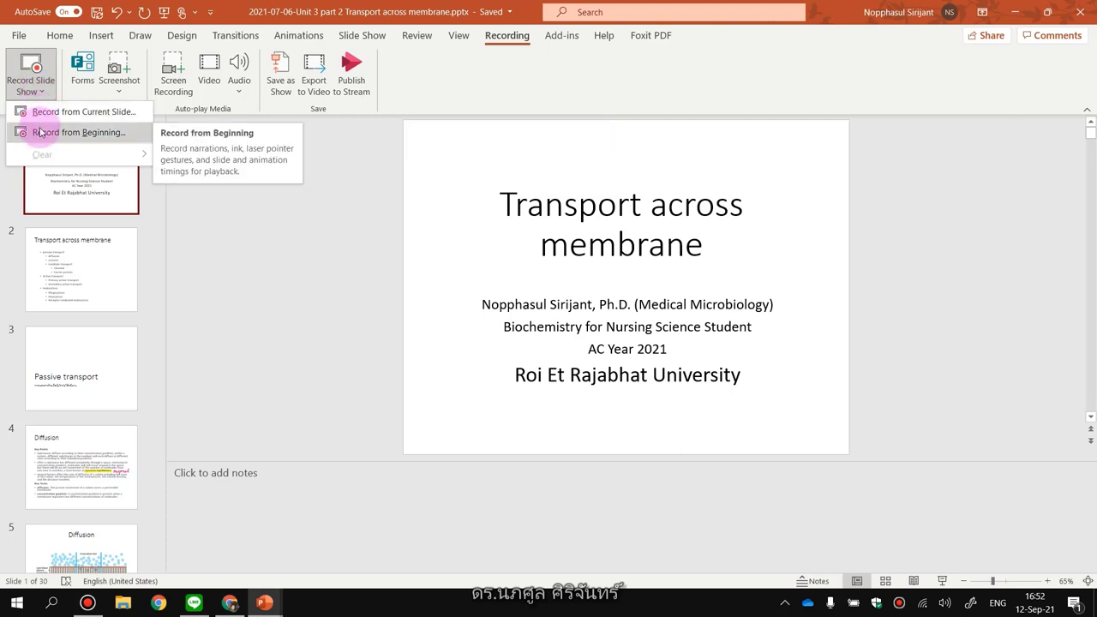
left_click(41, 132)
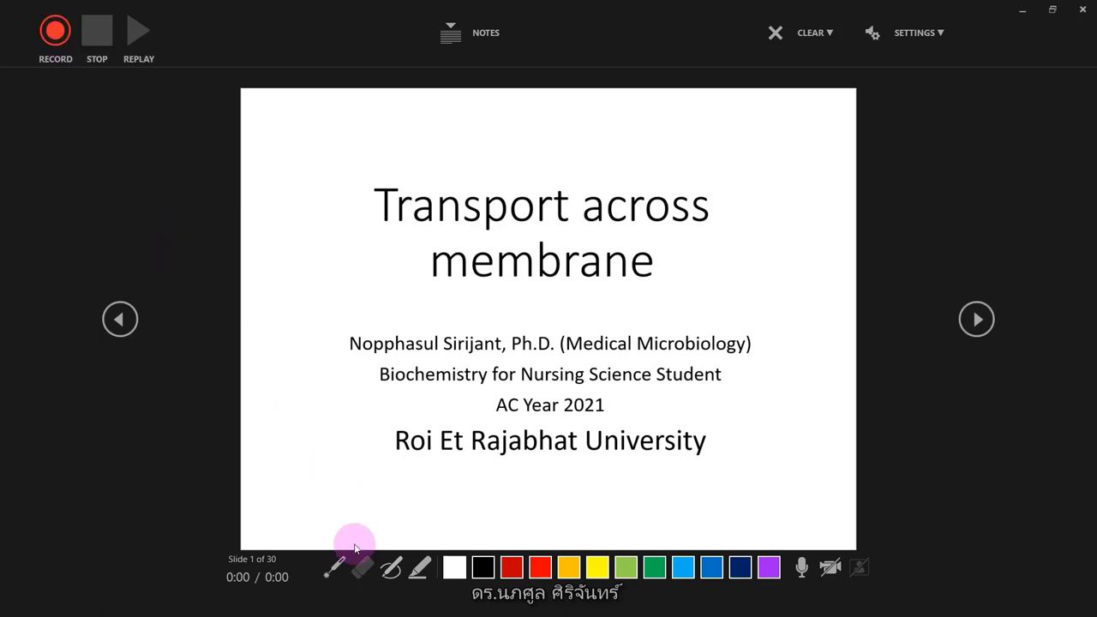
Step: Circle title-slide text in red and orange ink, erase all ink, then select the laser pointer
left_click(334, 566)
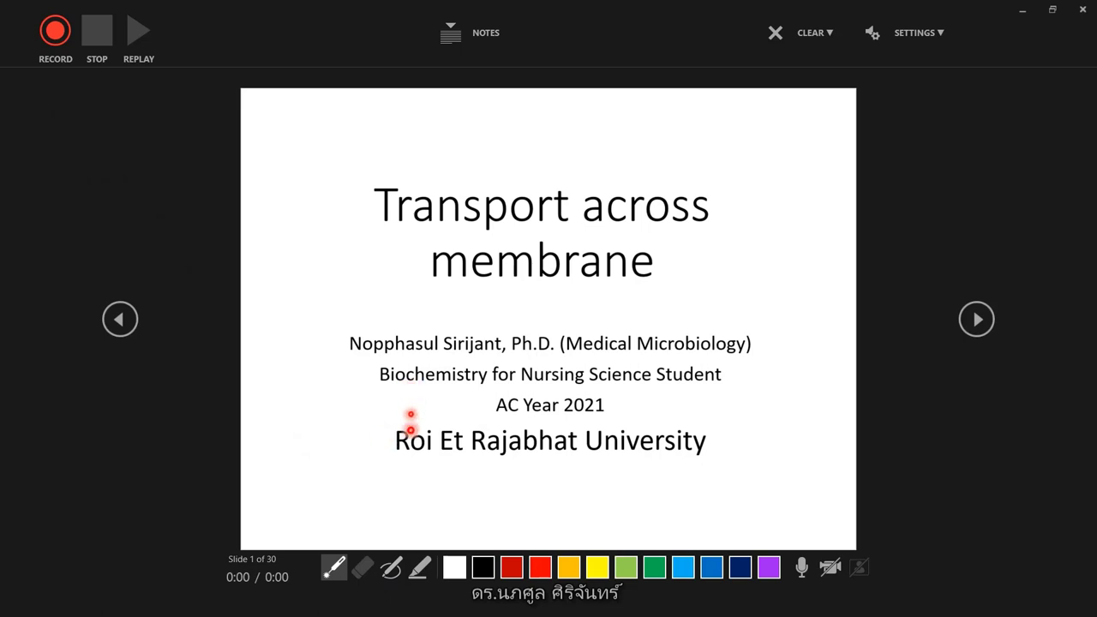
left_click(390, 566)
left_click_drag(390, 396, 494, 282)
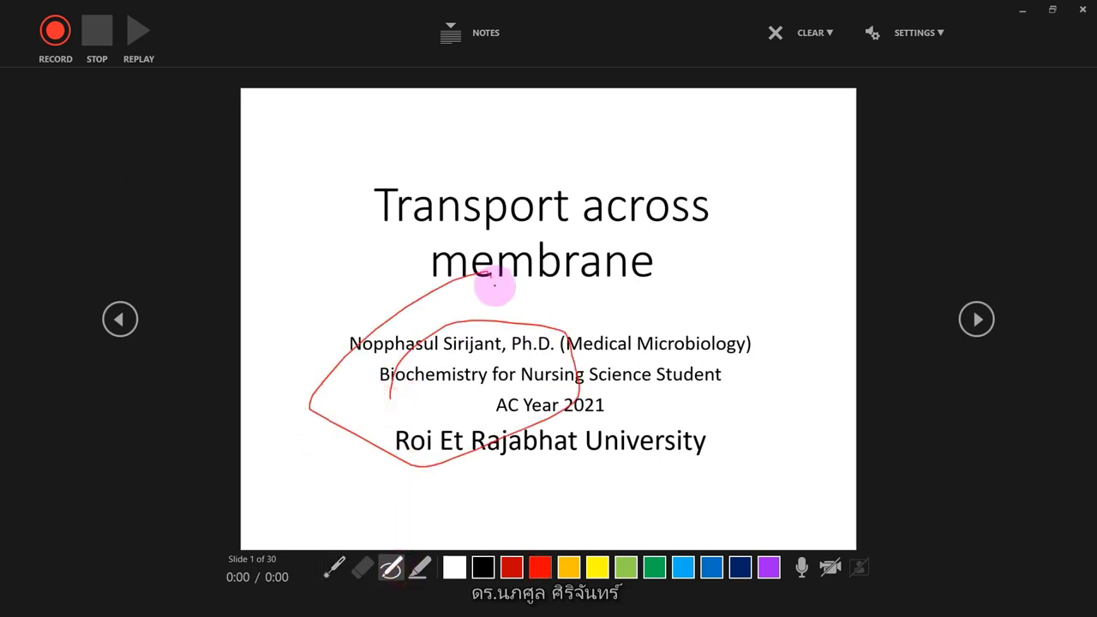
left_click(569, 567)
left_click_drag(526, 432, 568, 414)
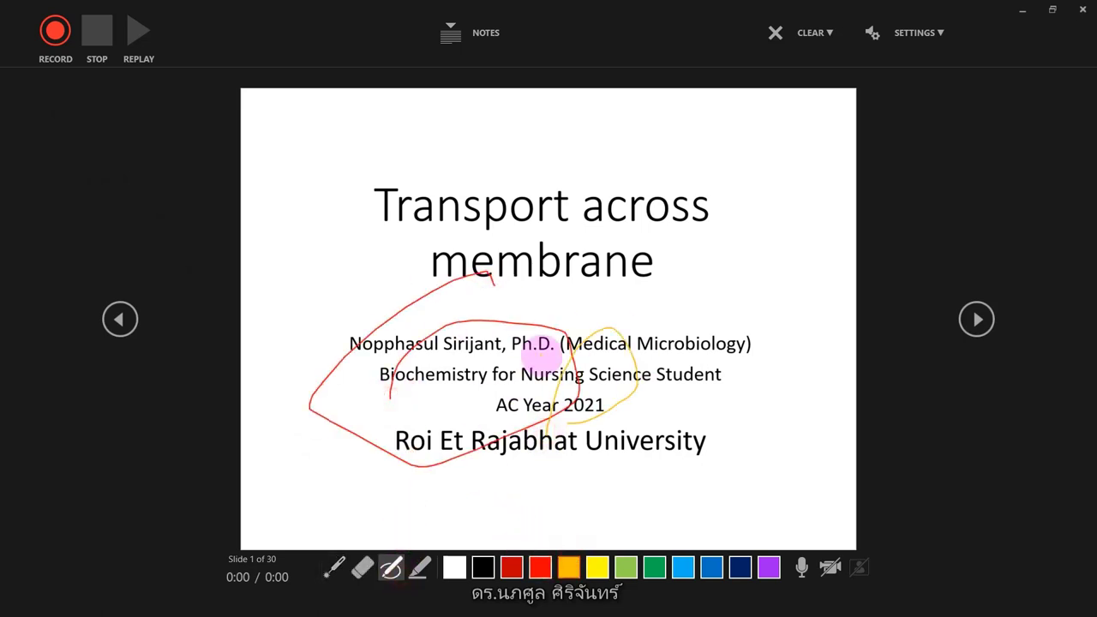
key("e")
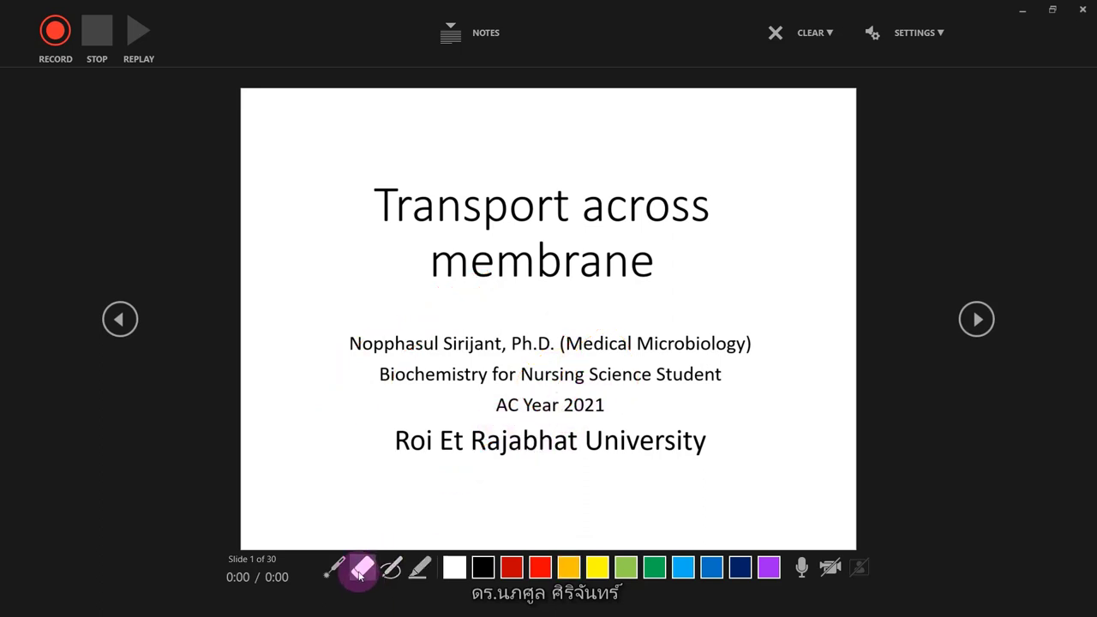
left_click(334, 566)
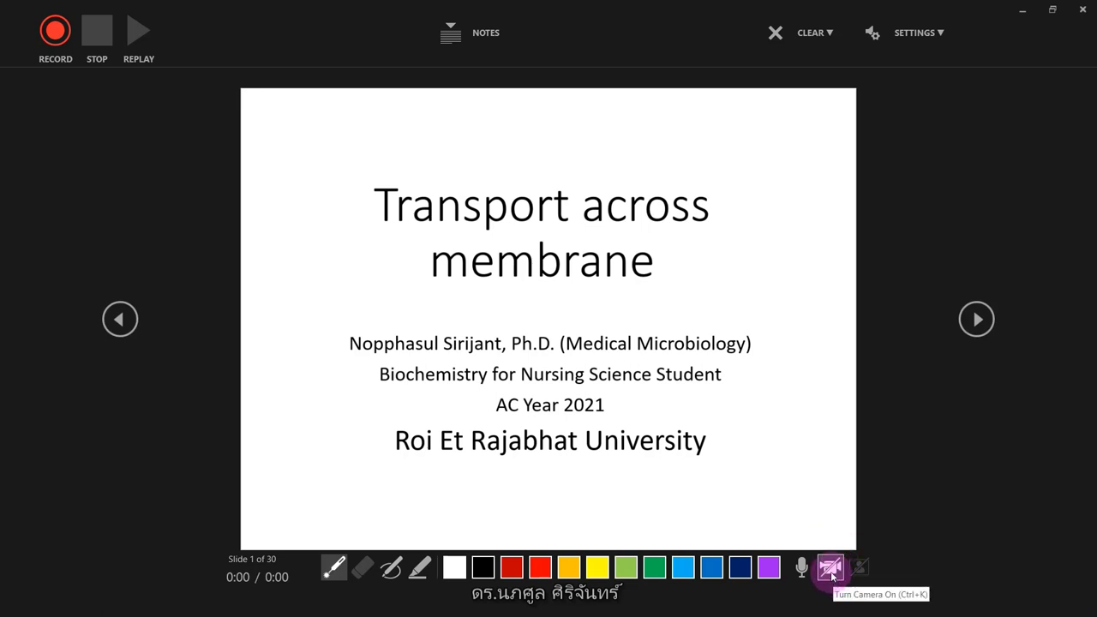
Step: Turn the webcam on with its live preview showing over the title slide
left_click(831, 575)
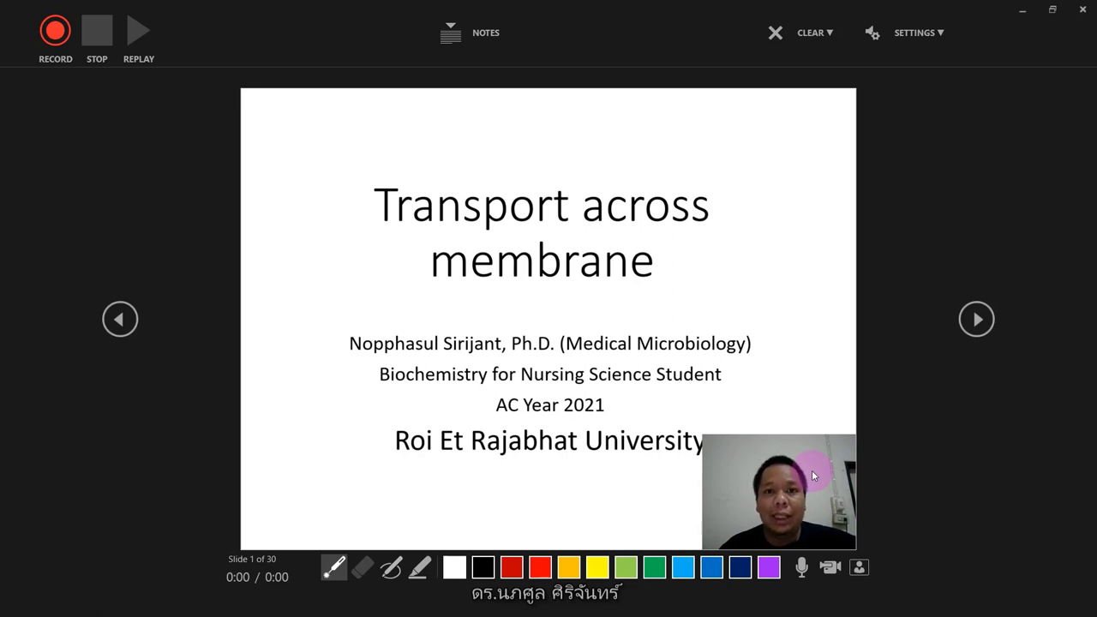
left_click(858, 567)
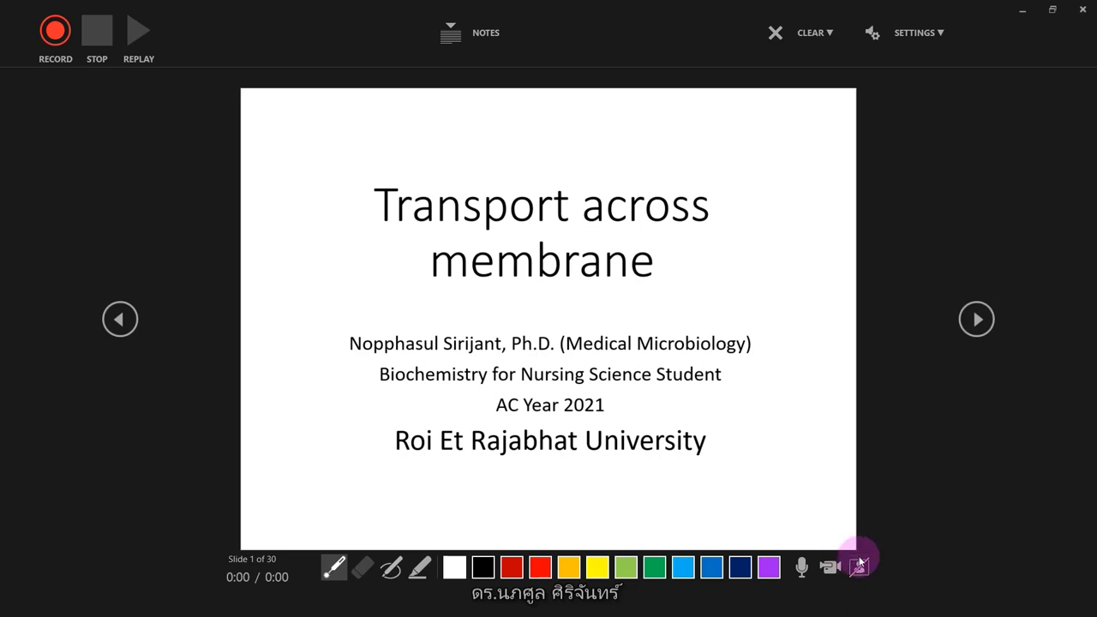
left_click(859, 567)
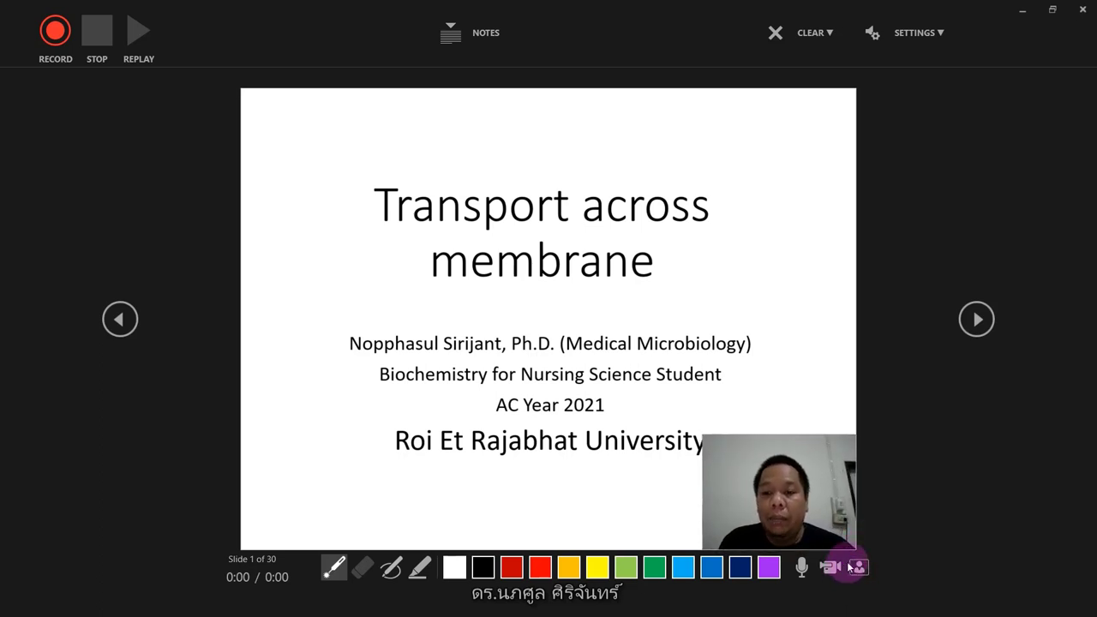
left_click(829, 567)
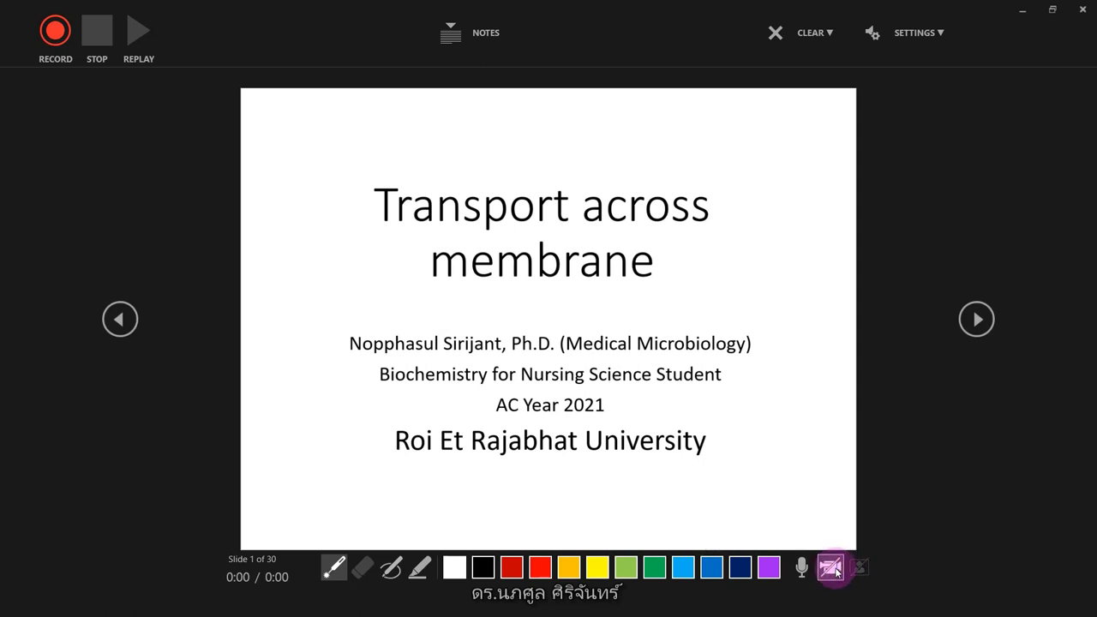
left_click(829, 567)
left_click(860, 566)
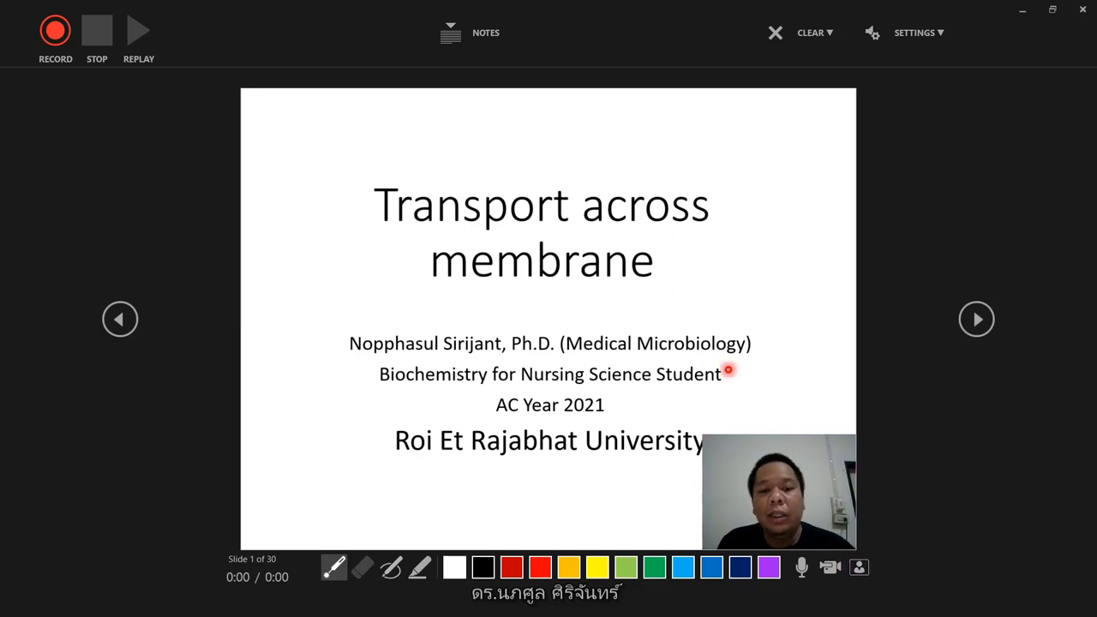
Step: Record narration for the title slide, then advance to slide 2, Transport across membrane
left_click(50, 36)
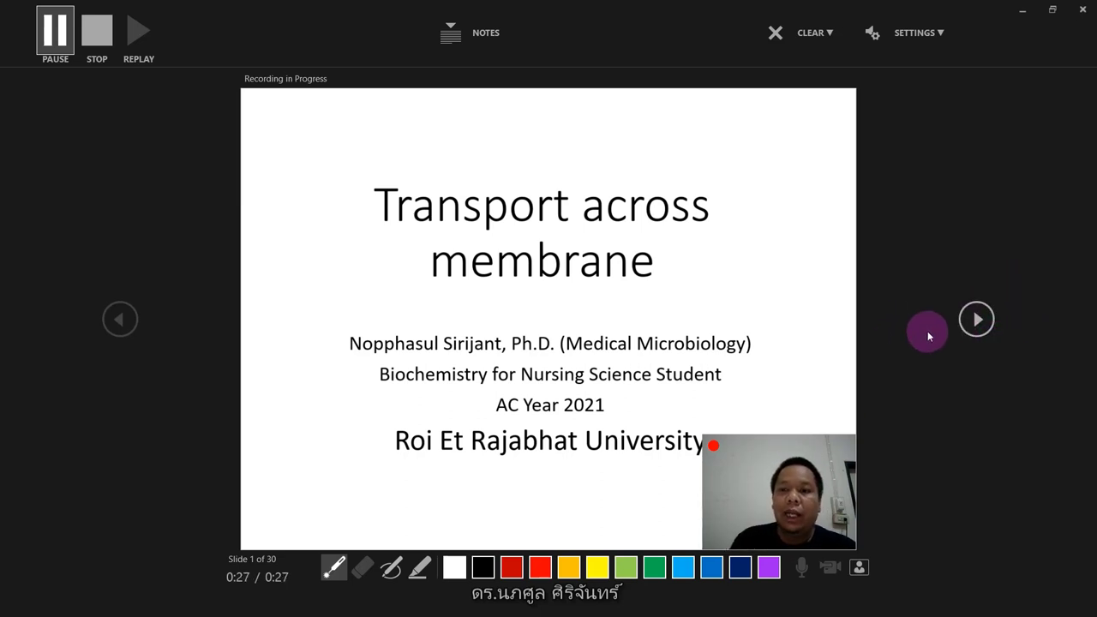
left_click(978, 319)
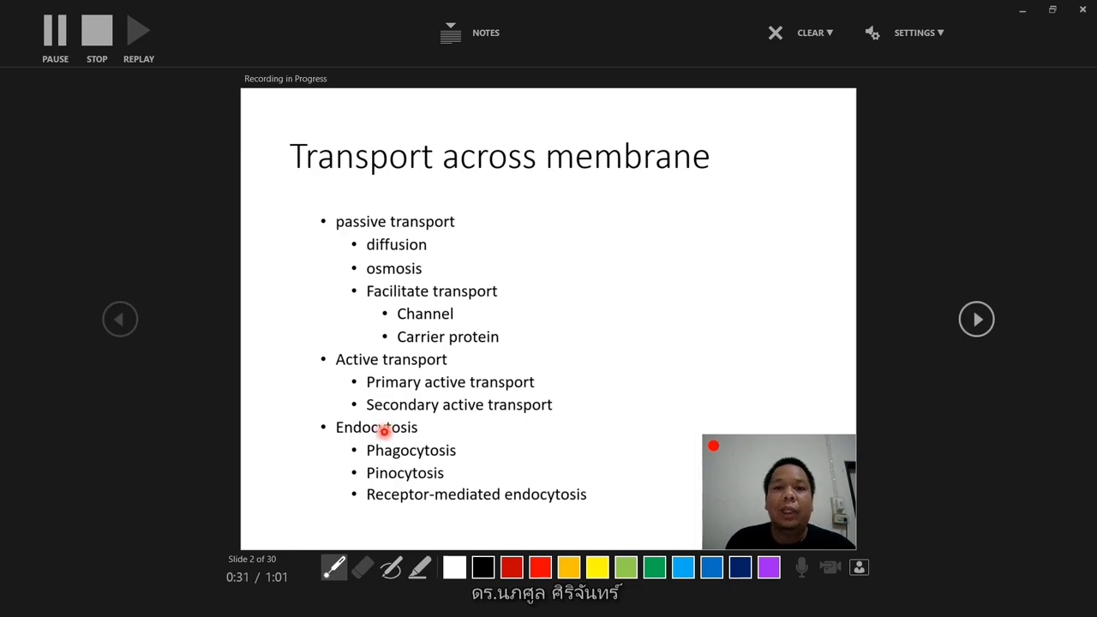
Step: Narrate the Passive transport slide and stop the recording at 1:52
left_click(976, 319)
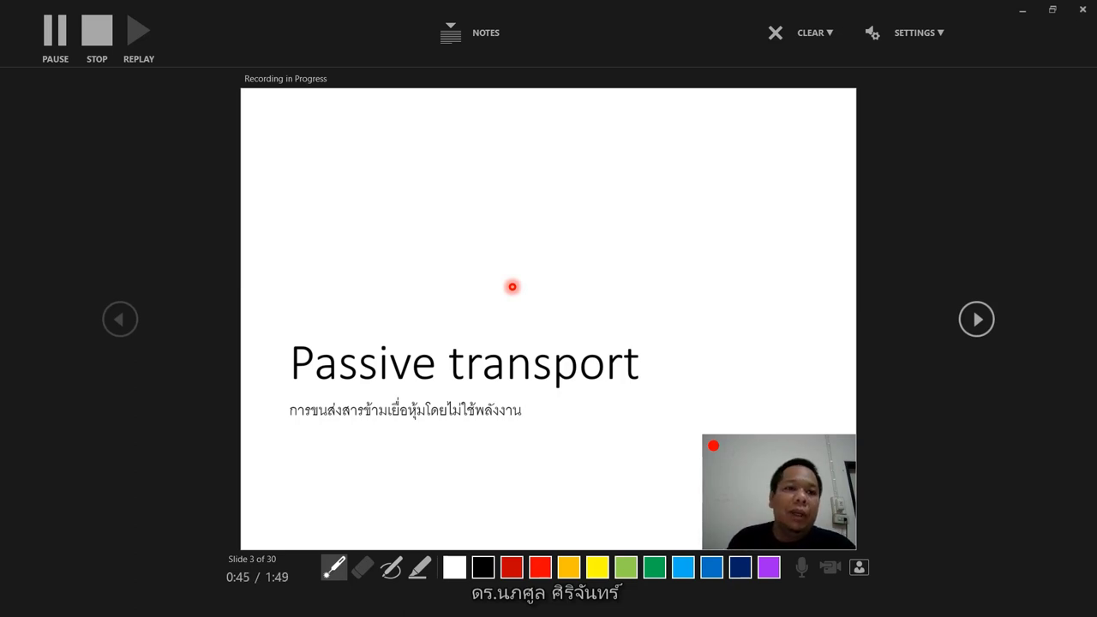
left_click(105, 36)
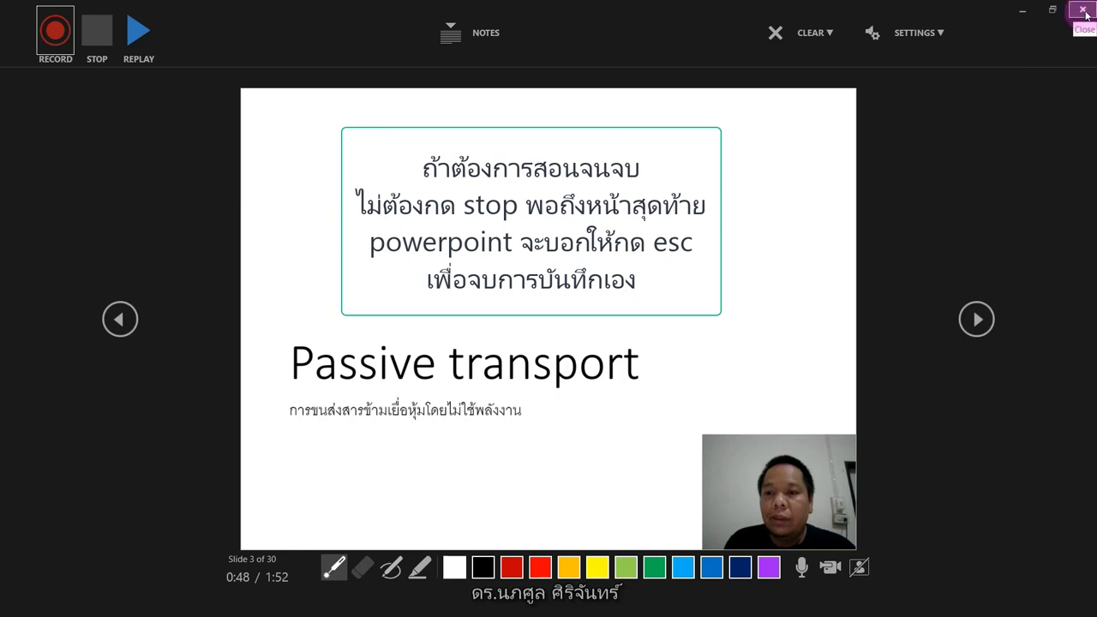
Step: Leave the recording view and browse the first three slides, ending on slide 2
left_click(1083, 11)
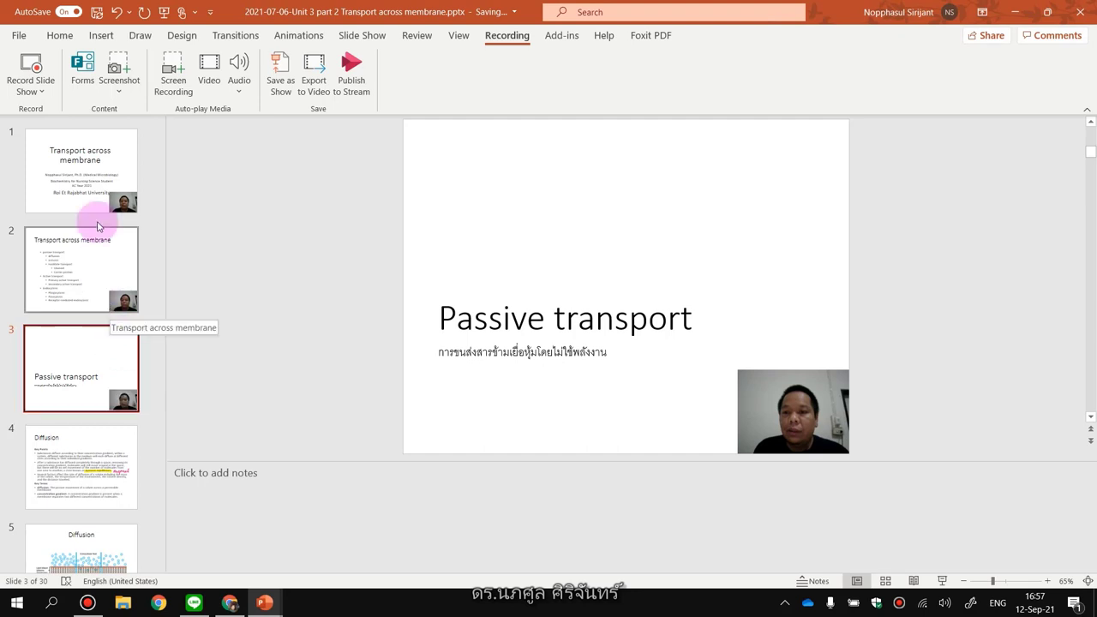
left_click(117, 159)
left_click(128, 263)
left_click(96, 165)
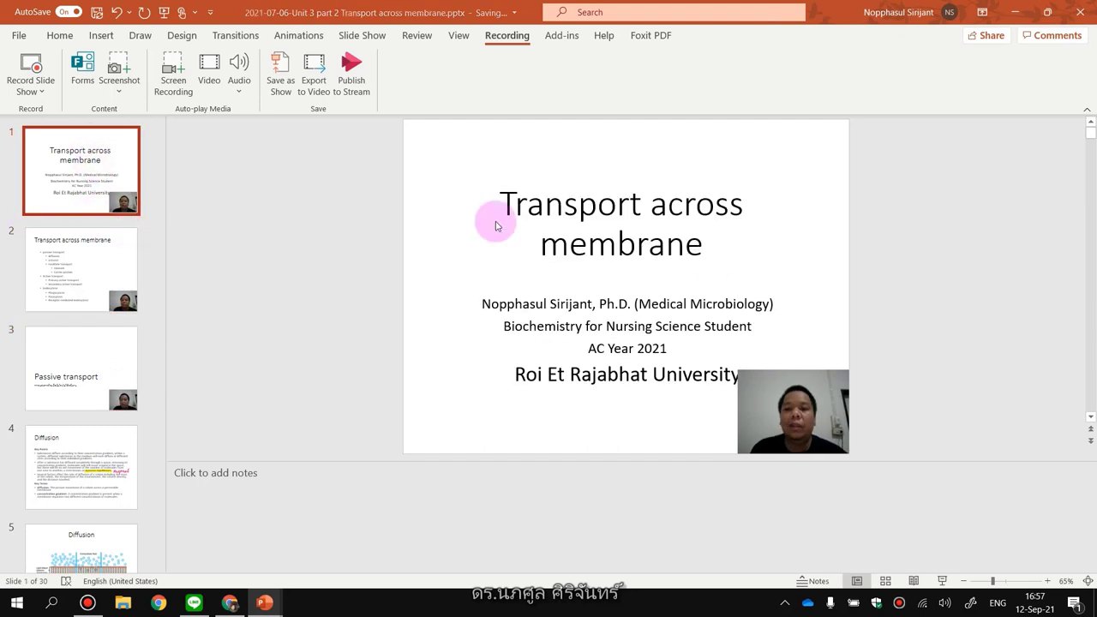
left_click(130, 304)
left_click(124, 351)
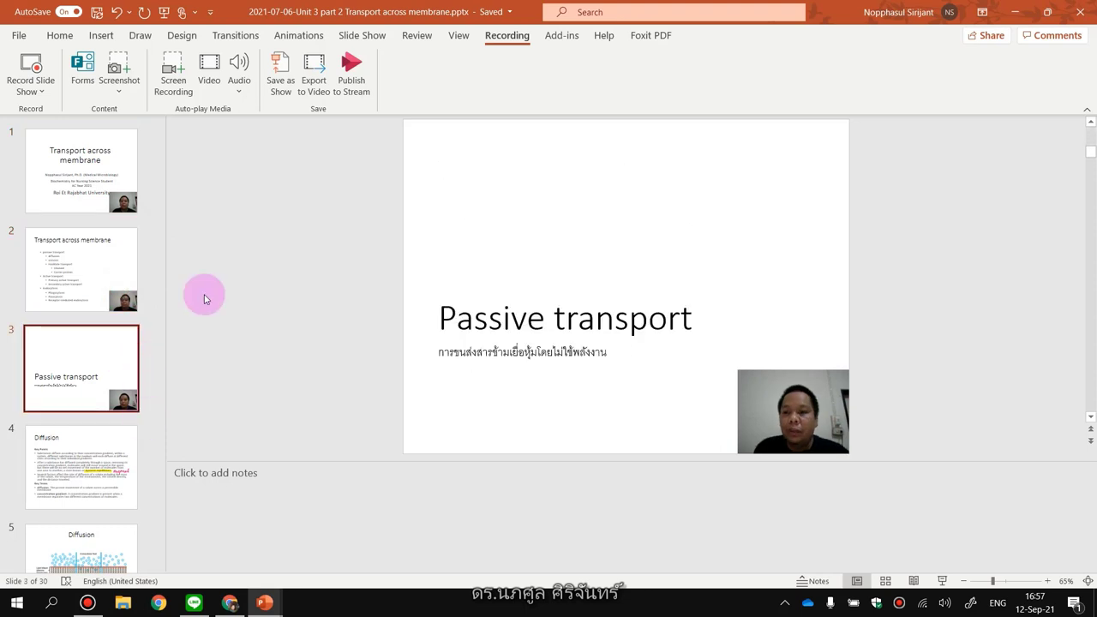
left_click(110, 271)
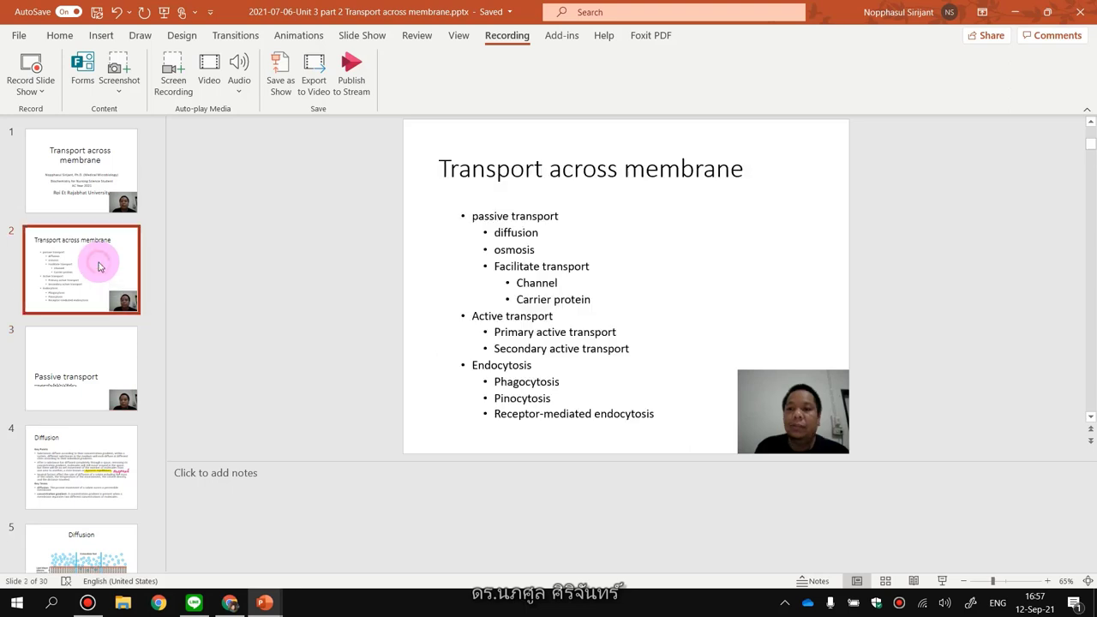
mouse_move(792, 410)
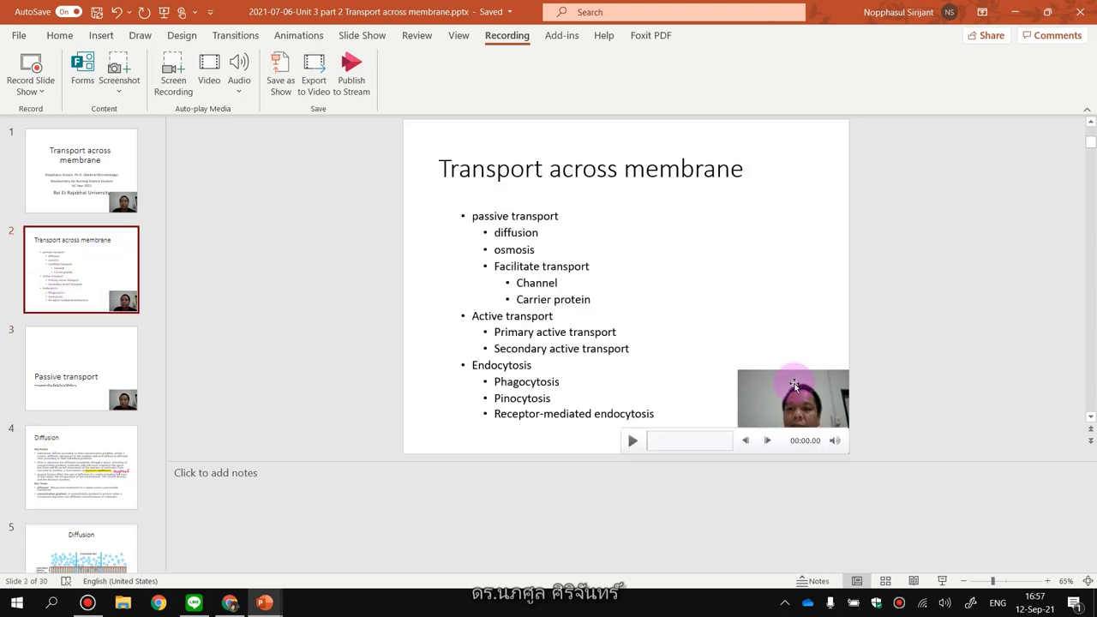
Step: Dismiss the security notification, play slide 2's webcam clip, and leave it selected
left_click(794, 387)
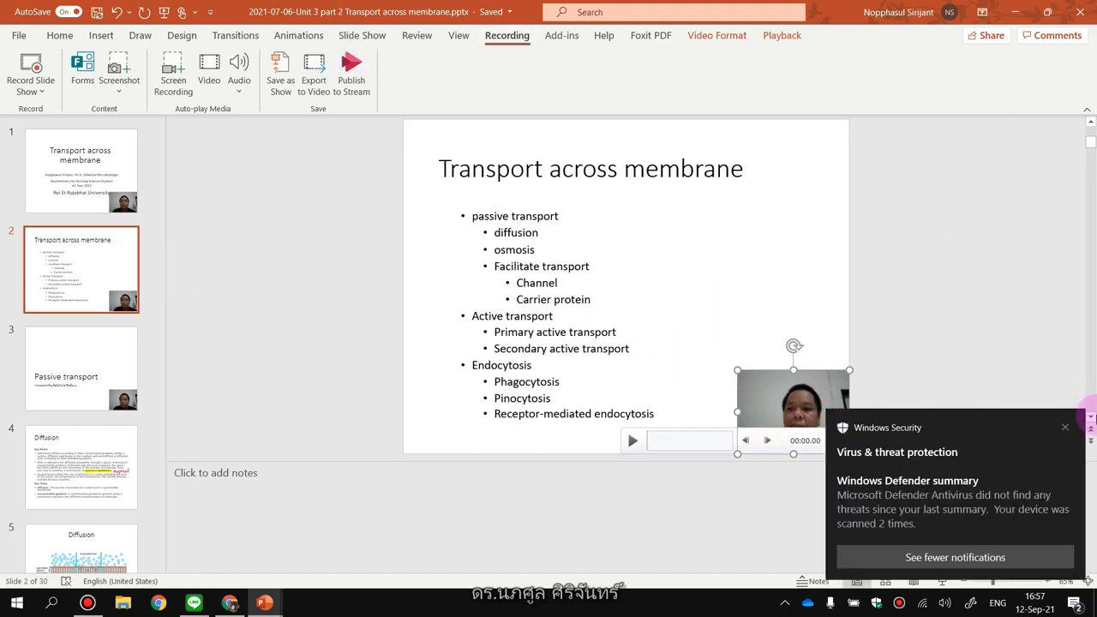
left_click(1064, 427)
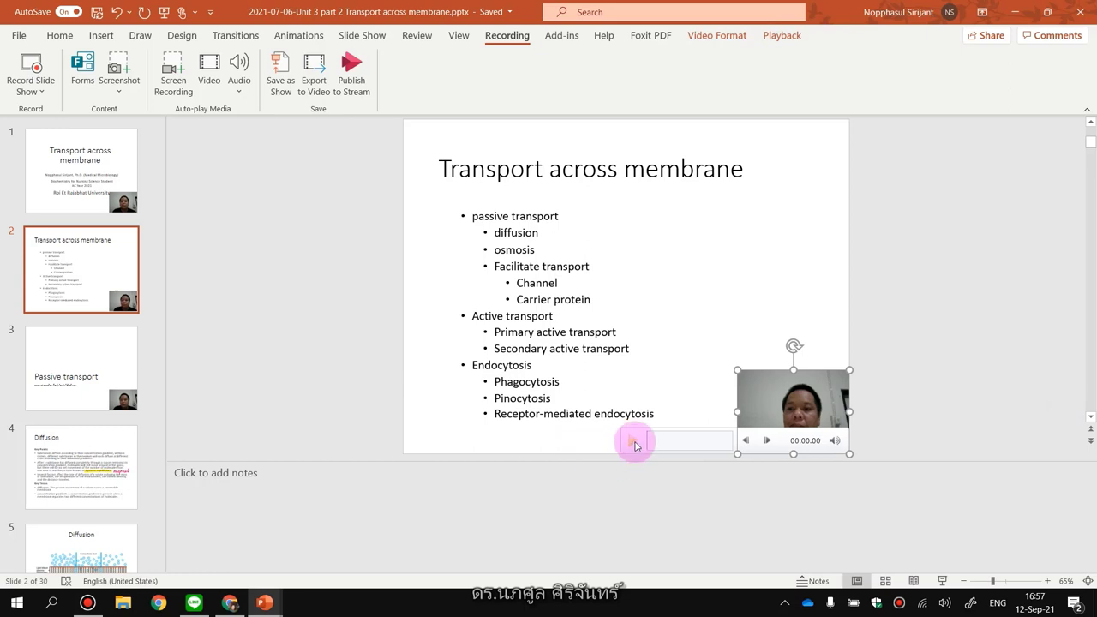
left_click(634, 442)
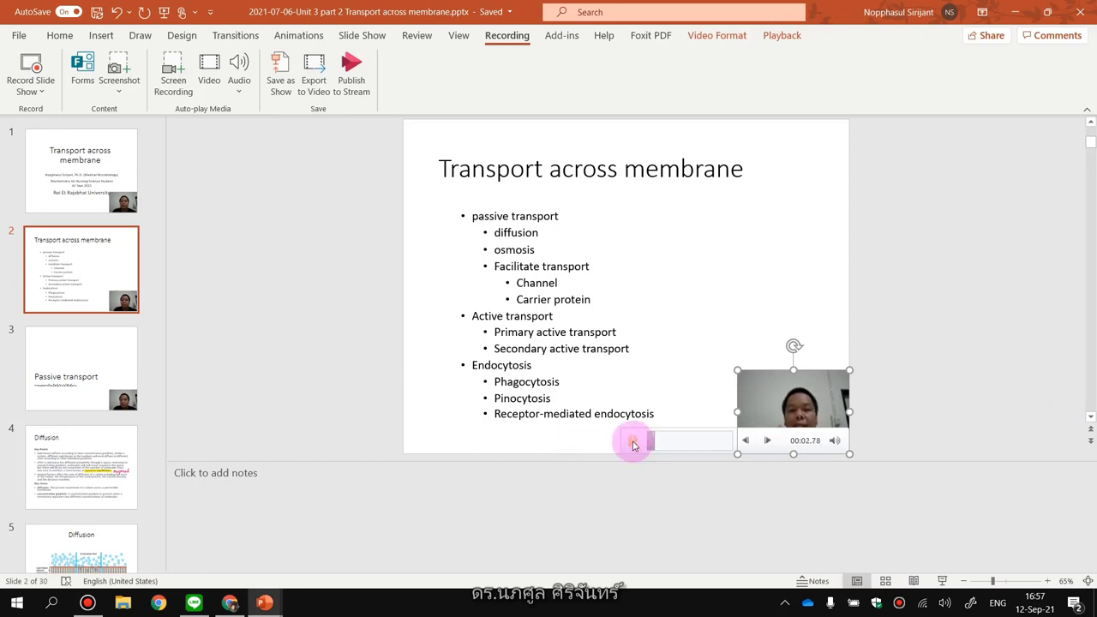
left_click(271, 260)
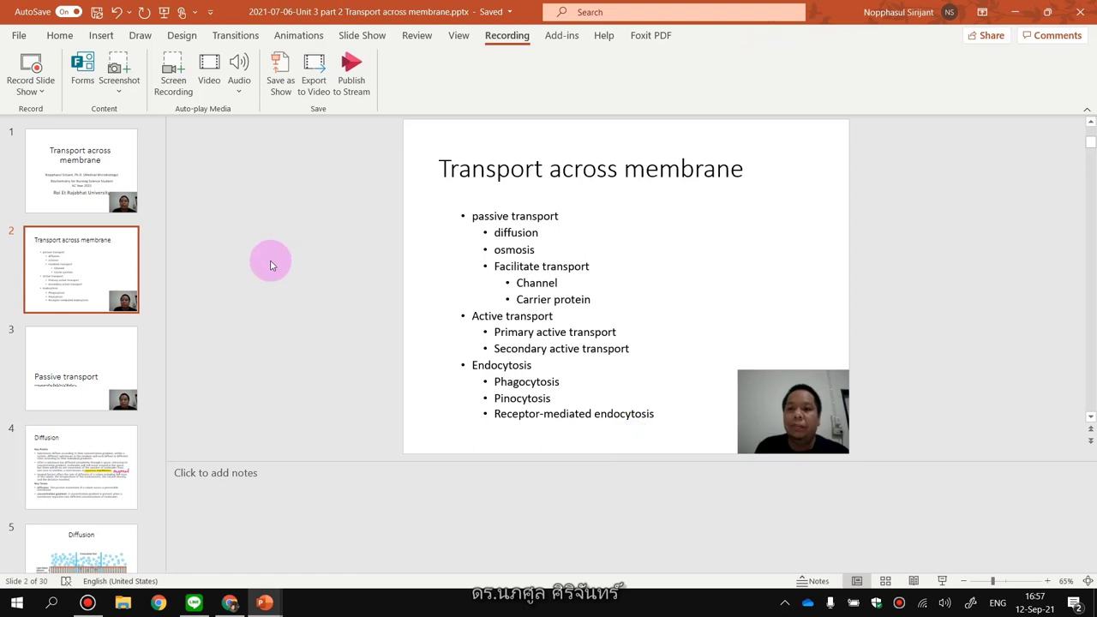
left_click(799, 381)
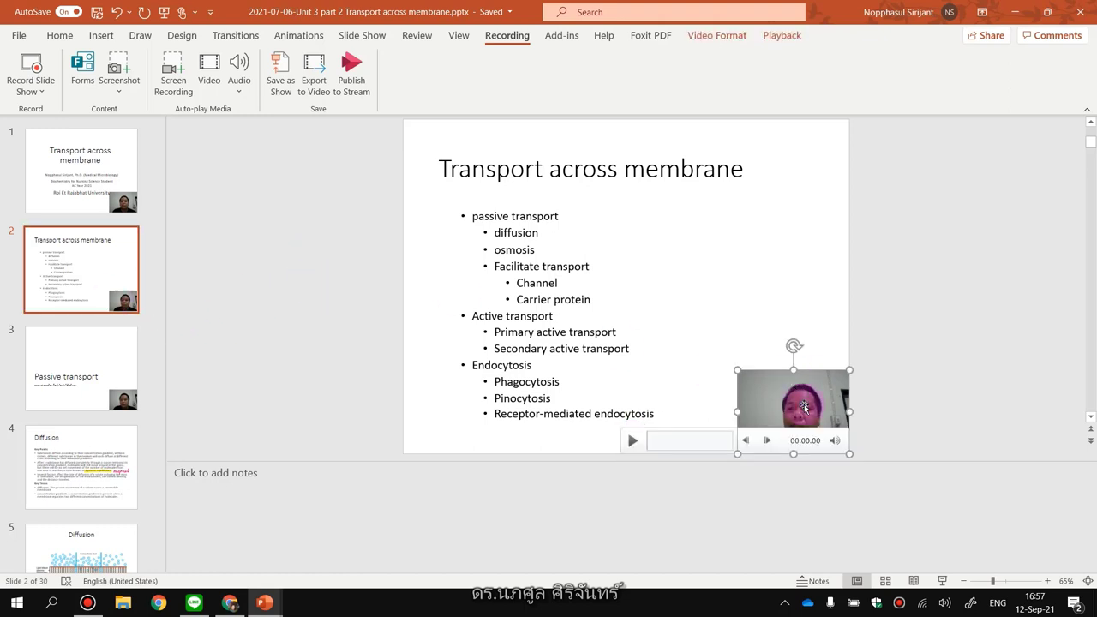
Step: Delete the old webcam clip and reopen the recorder from the current slide 2
key("Delete")
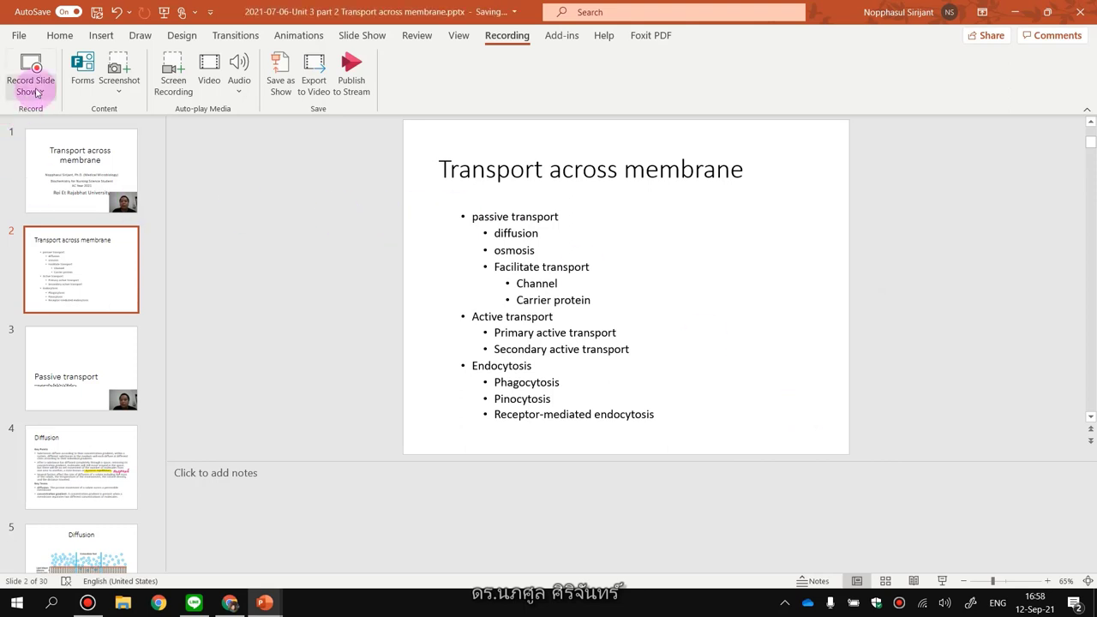
left_click(36, 92)
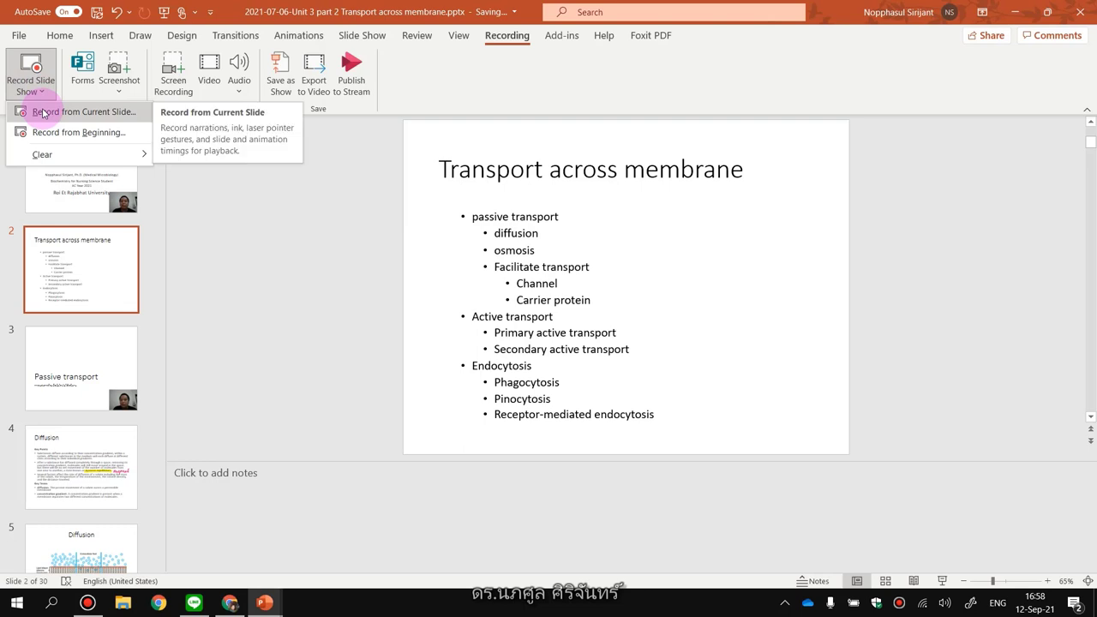
left_click(106, 115)
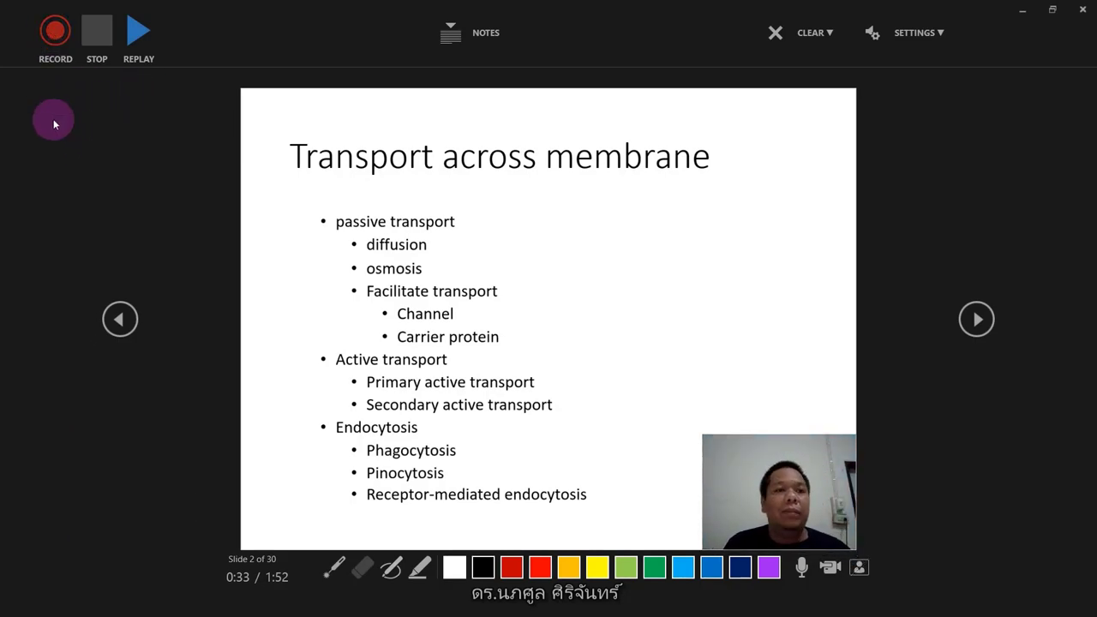
Step: Record a new narrated webcam take of slide 2 with the laser pointer, then close the recorder
left_click(56, 45)
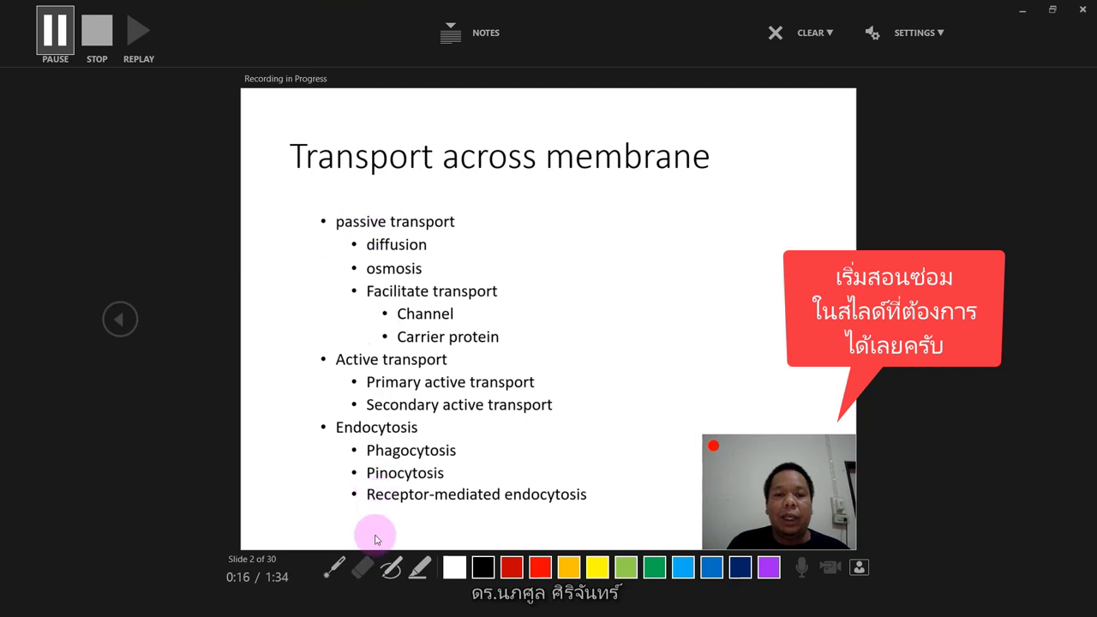
left_click(335, 566)
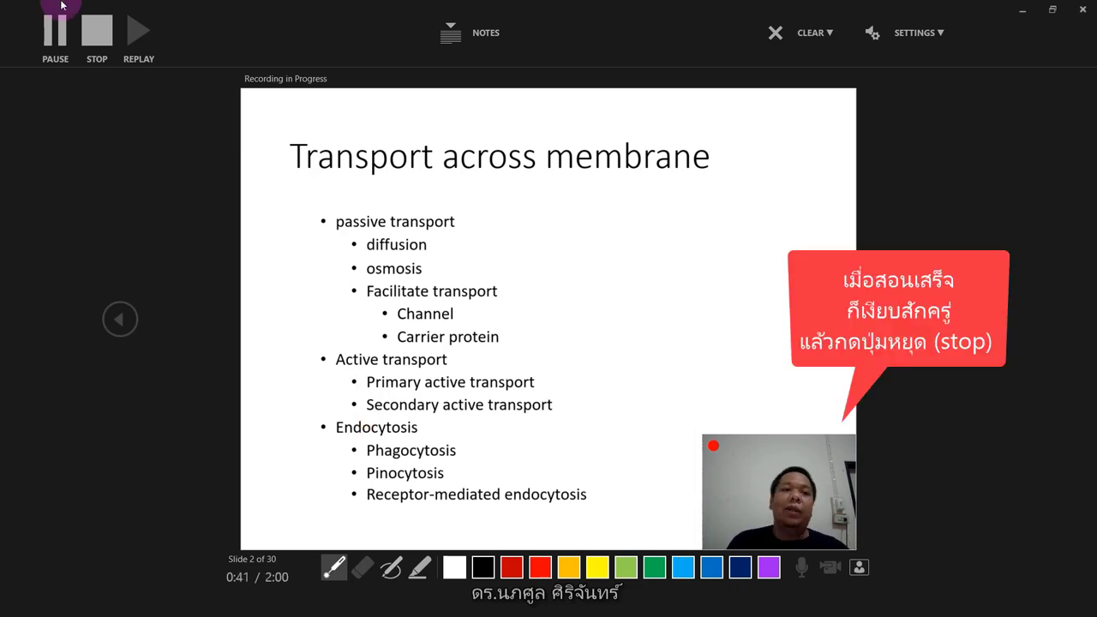
left_click(101, 33)
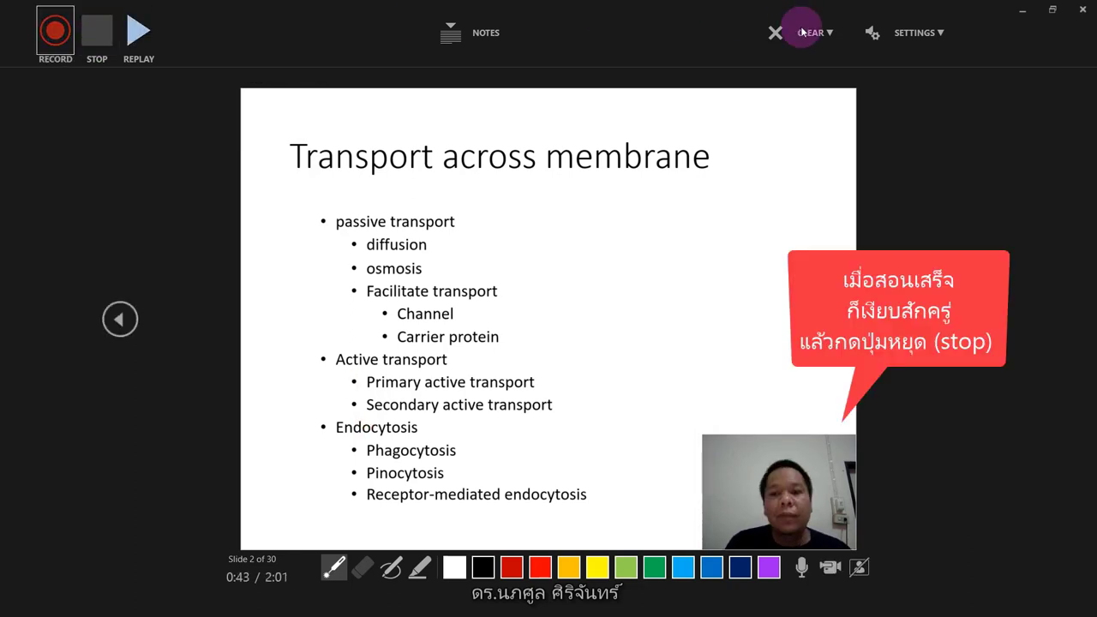
left_click(1083, 10)
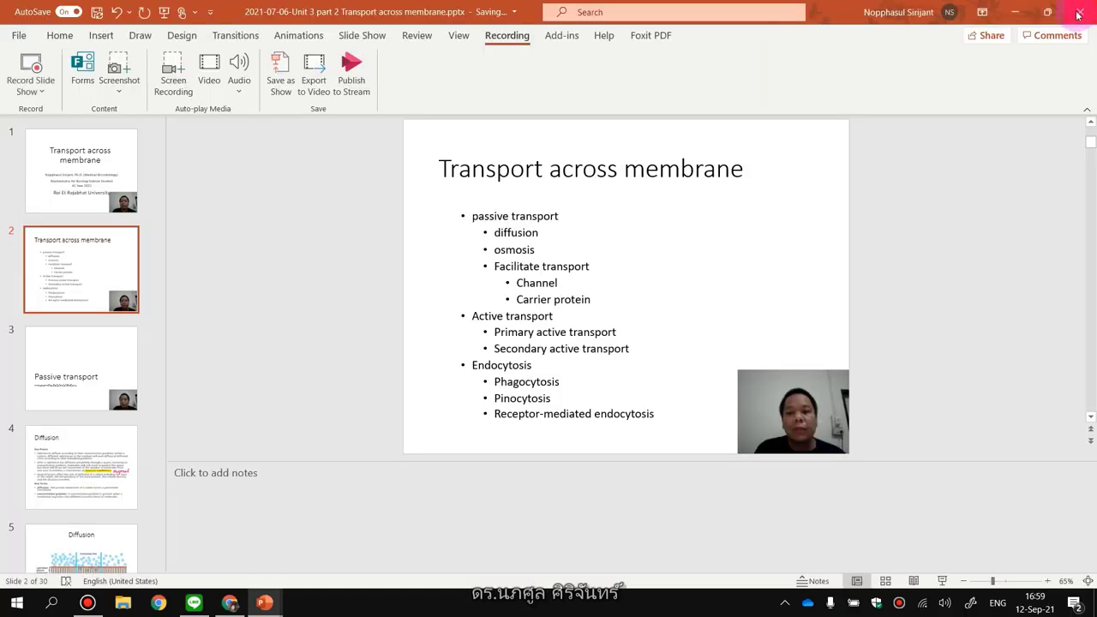
Step: Move from the first slide to the Passive transport slide
left_click(115, 140)
left_click(98, 366)
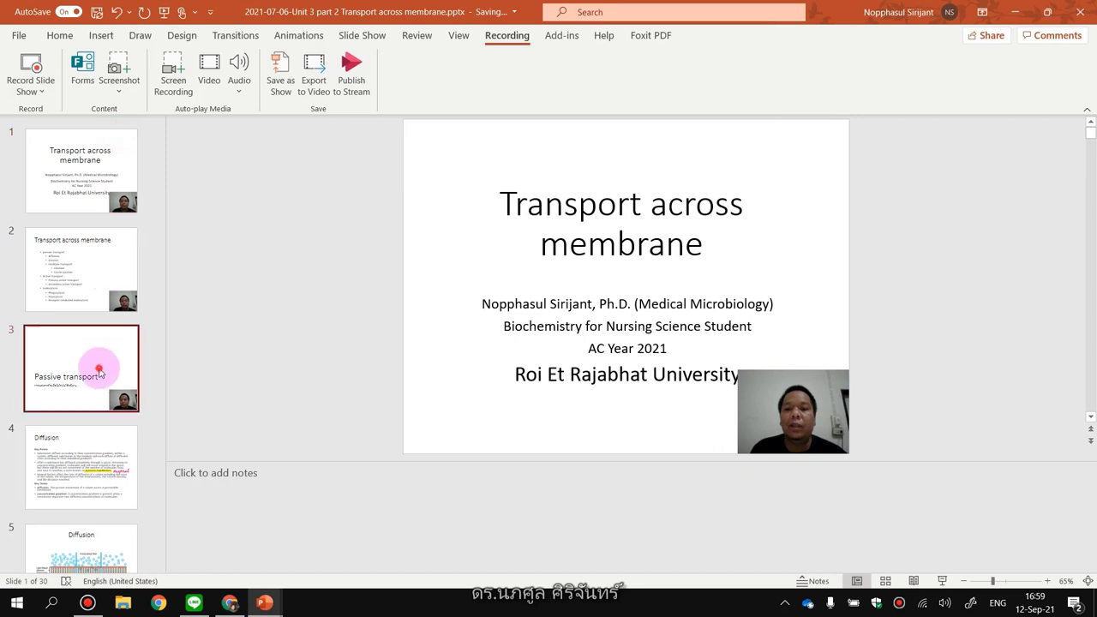
scroll(137, 310, "down", 2)
scroll(107, 283, "up", 2)
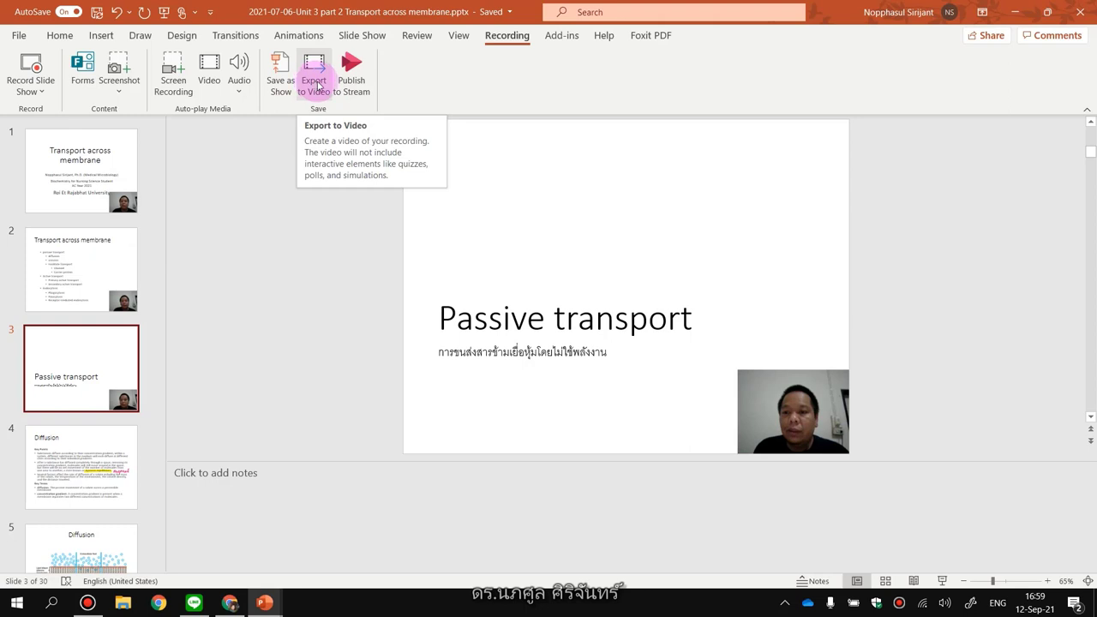
Step: Choose Full HD (1080p) export quality using recorded timings and narrations
left_click(314, 84)
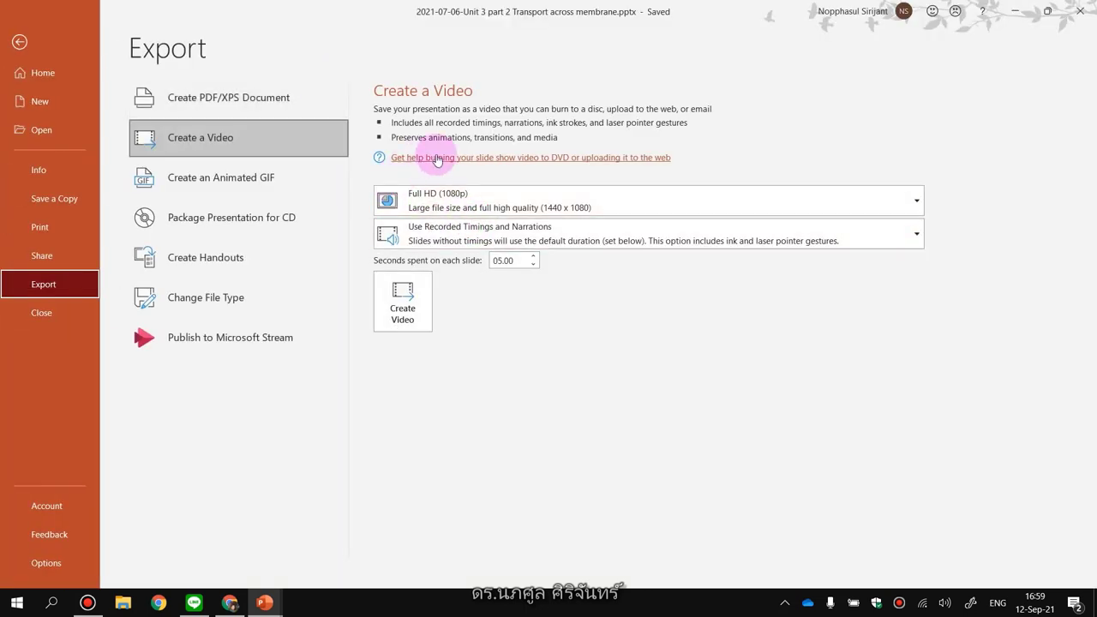
left_click(443, 203)
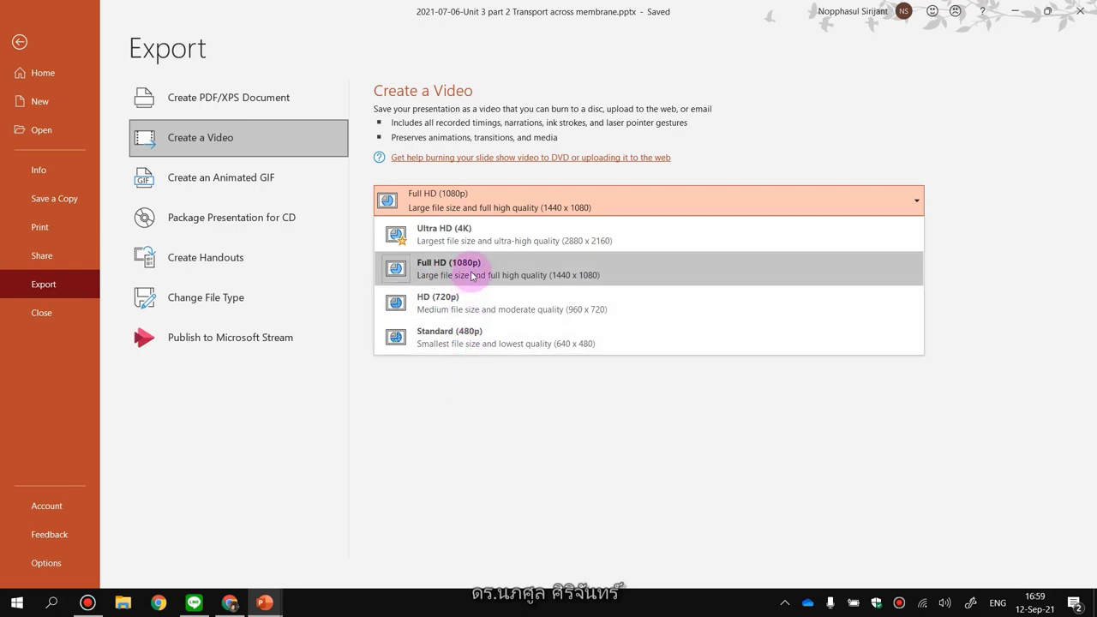
left_click(472, 275)
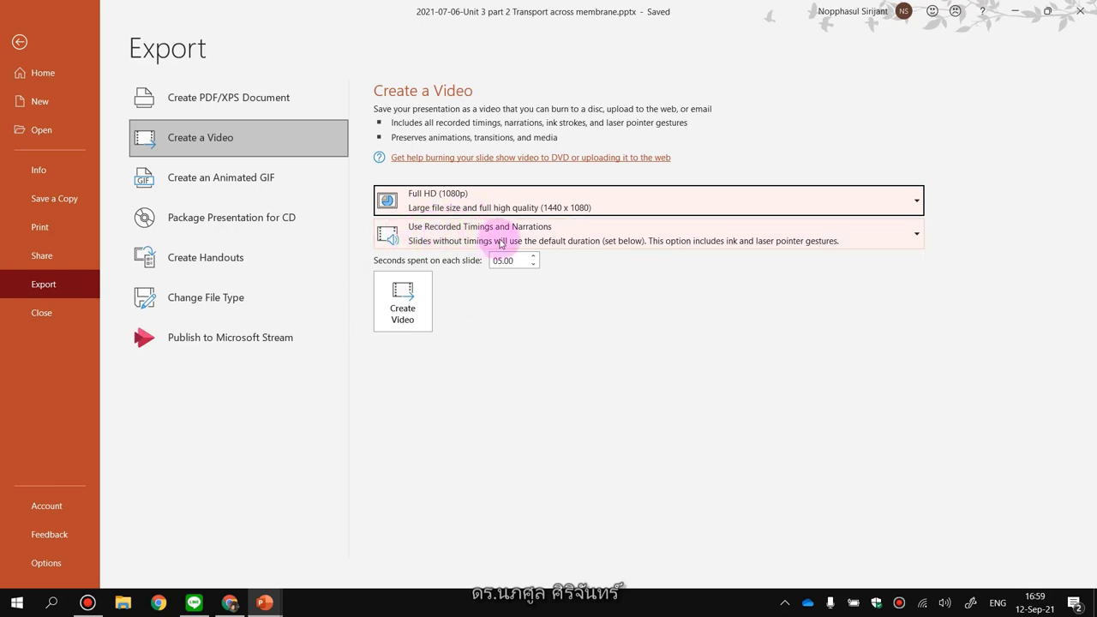
Step: Save the video as '2021-07-06-Unit 3 part 2 Transport across membrane.mp4' in Downloads
left_click(413, 304)
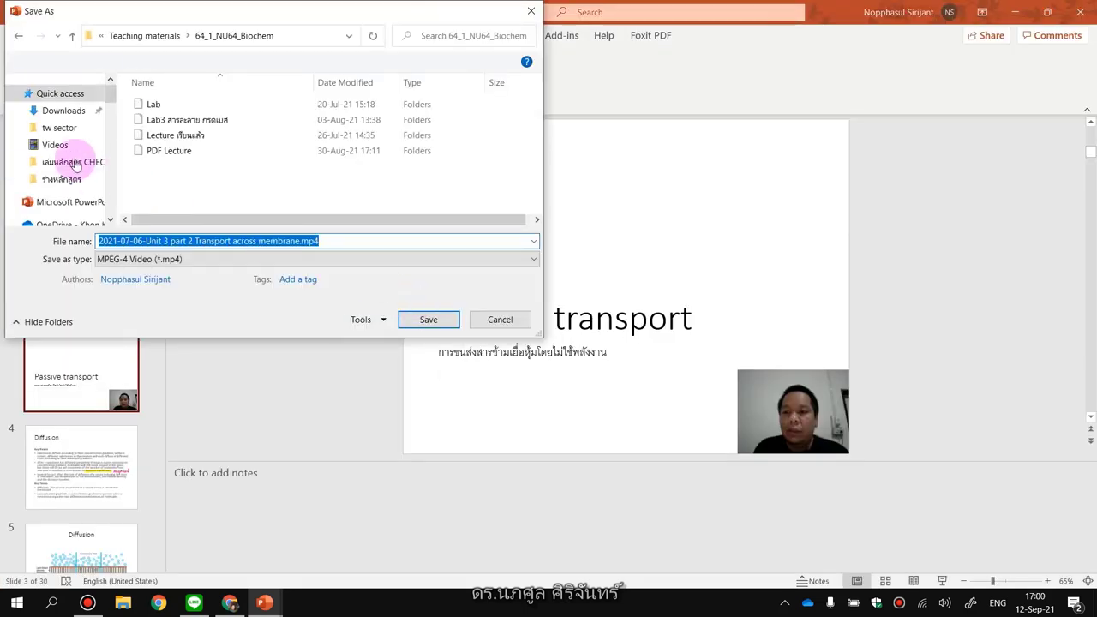
left_click(75, 114)
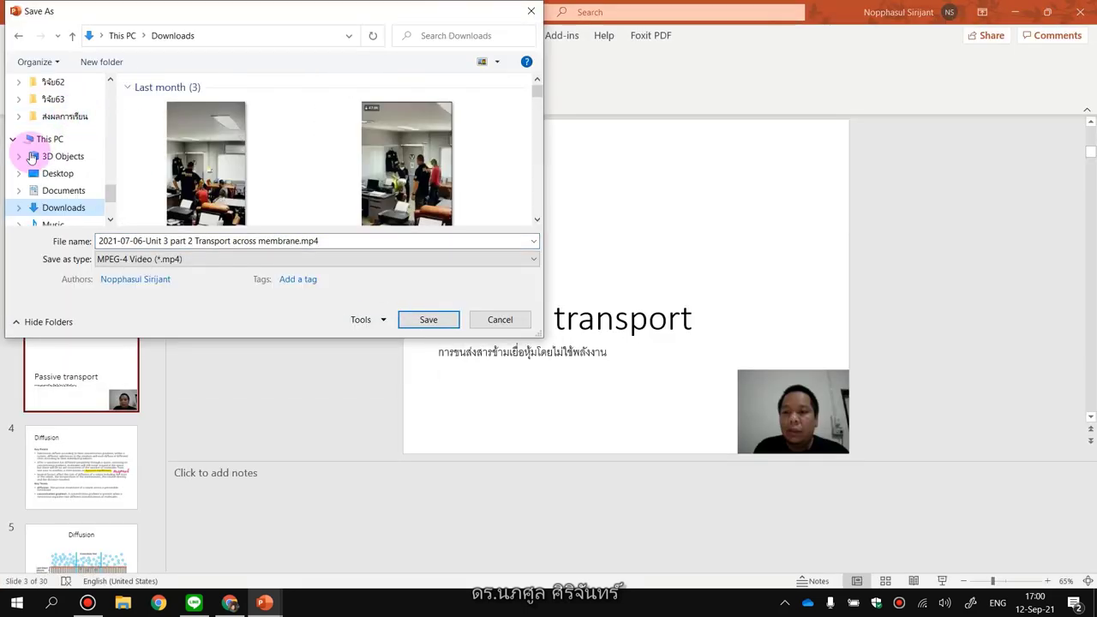
left_click(420, 321)
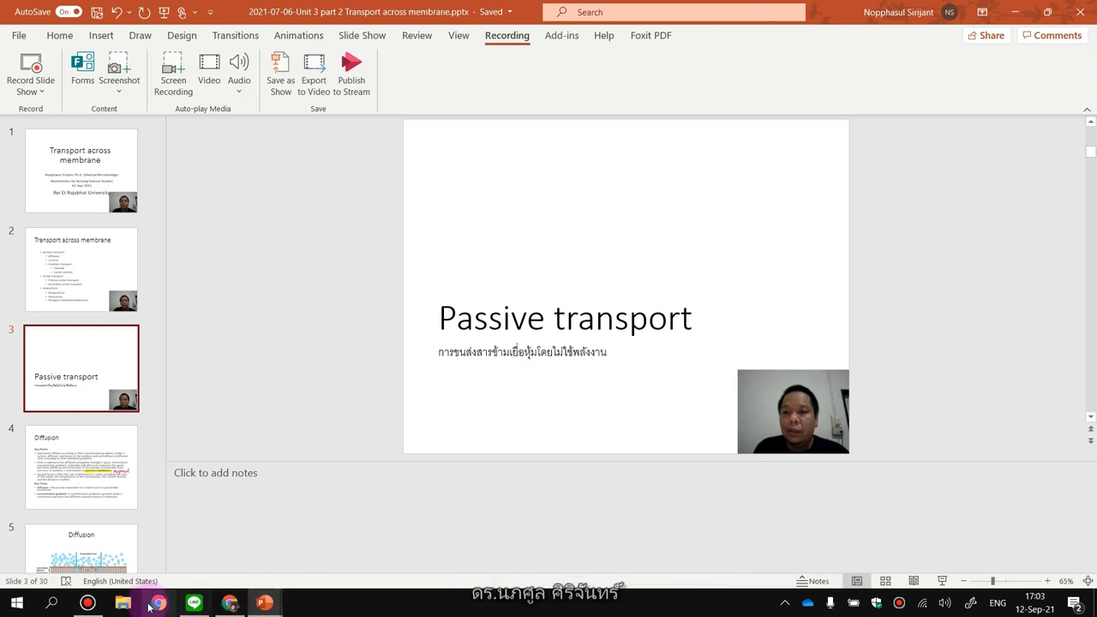
Step: Play the Unit 3 lecture MP4 from the Downloads folder in File Explorer
left_click(122, 602)
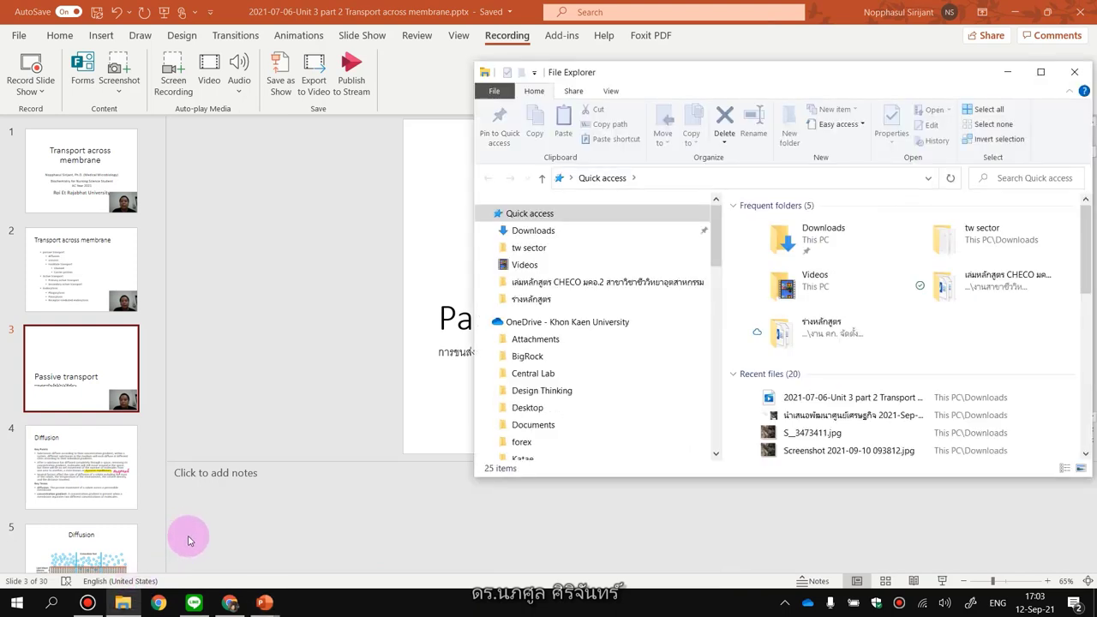
left_click(522, 230)
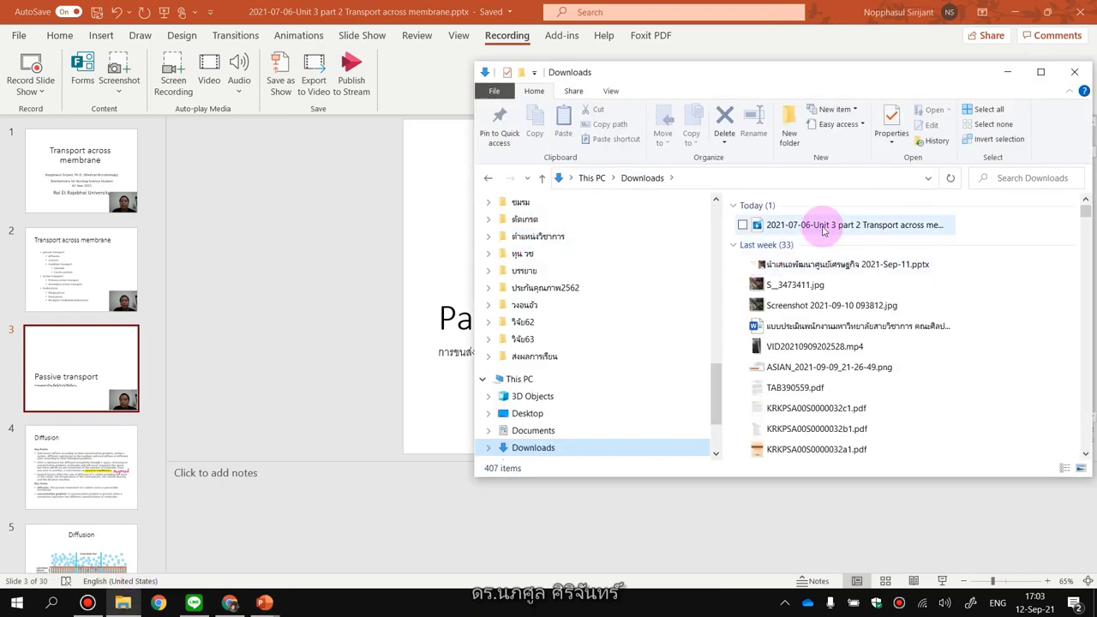
double_click(816, 226)
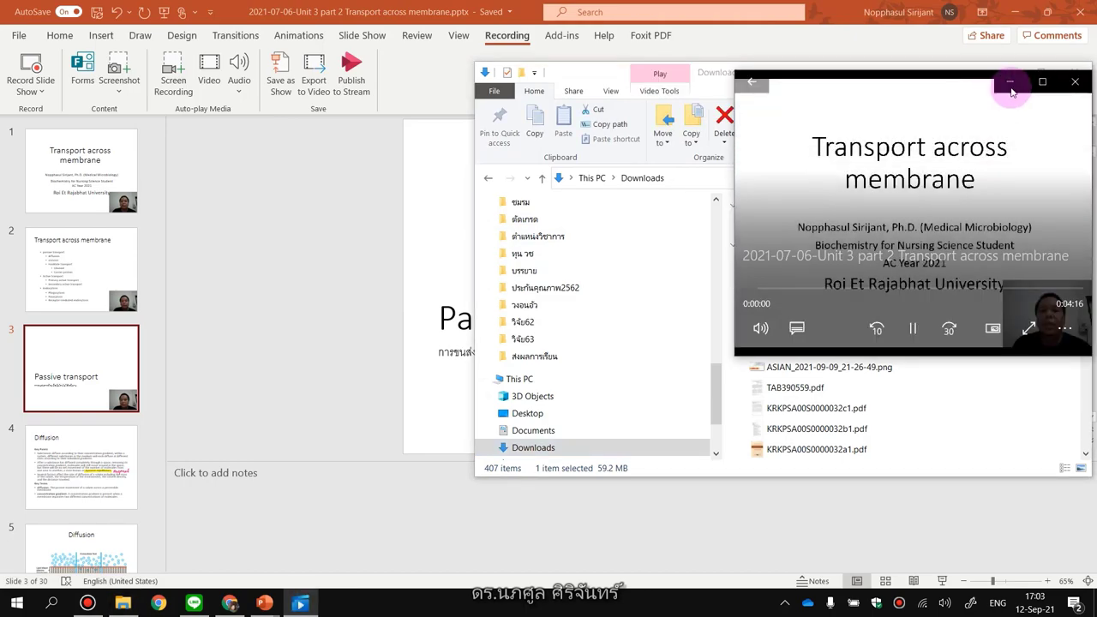
Step: Watch the 4:16 lecture video full screen, skipping ahead, then close Movies & TV
left_click(1038, 80)
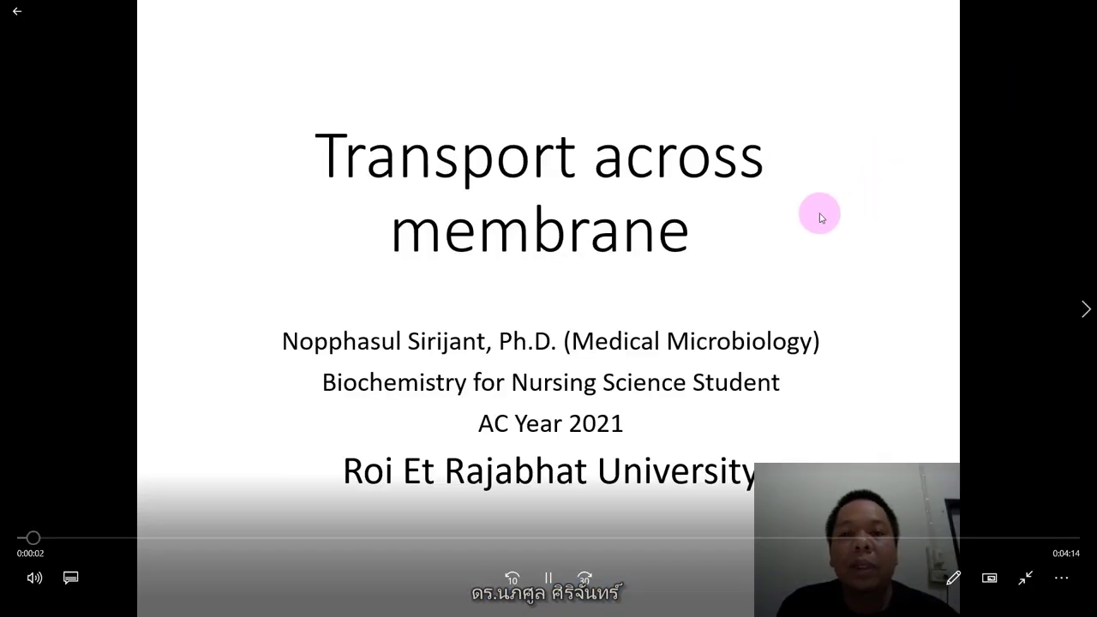
left_click_drag(109, 539, 1054, 537)
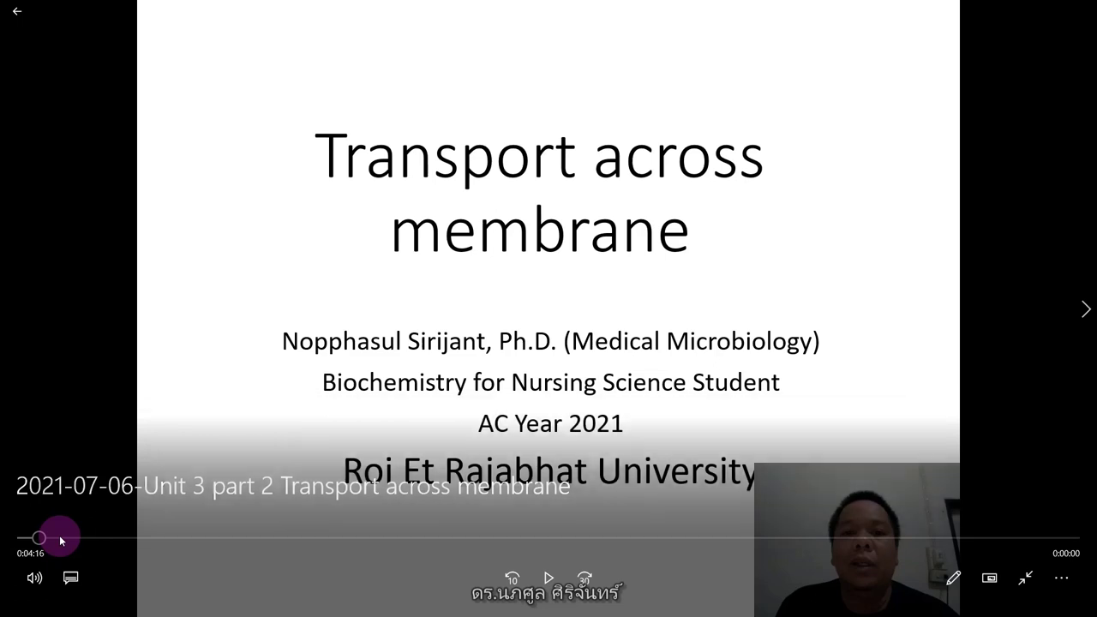
left_click(553, 578)
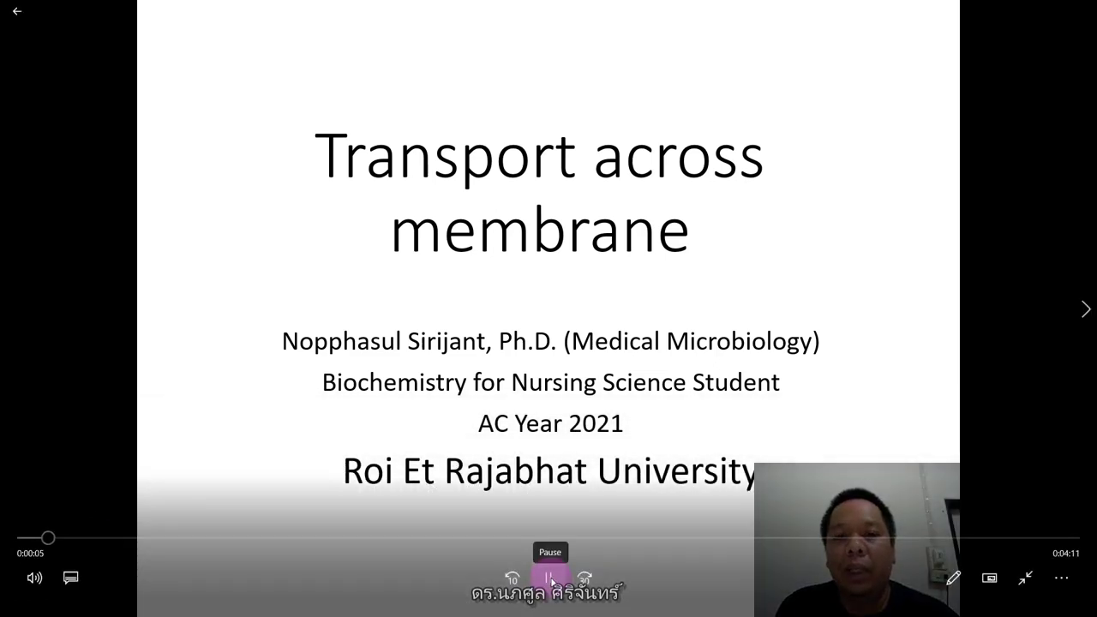
left_click(15, 12)
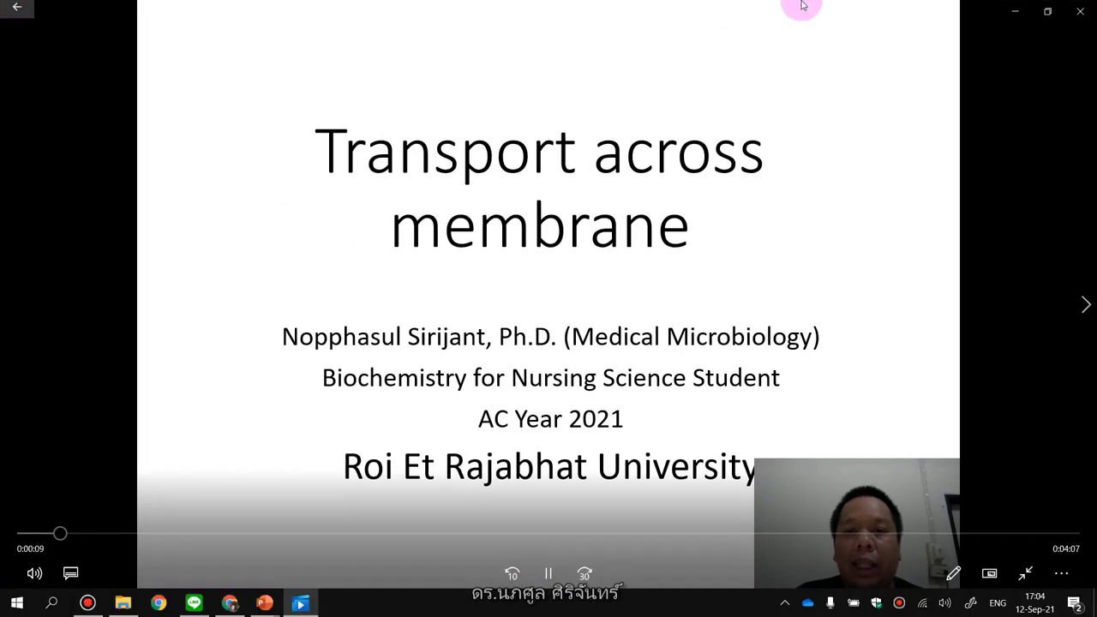
left_click(1078, 10)
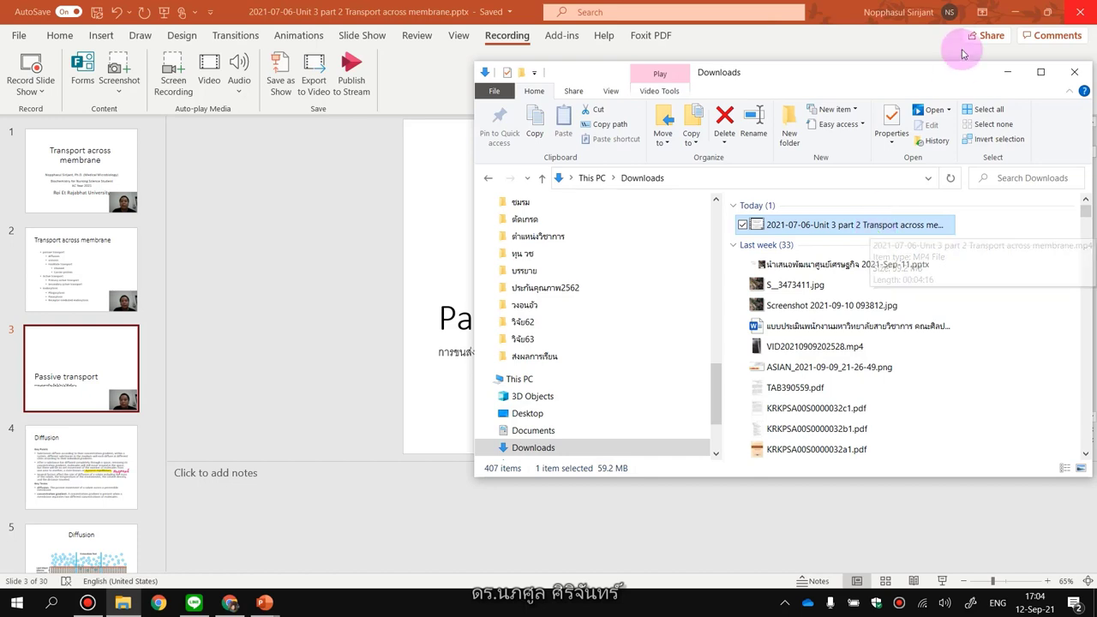
Step: Minimize the Downloads window to return to the Passive transport slide in PowerPoint
left_click(1008, 73)
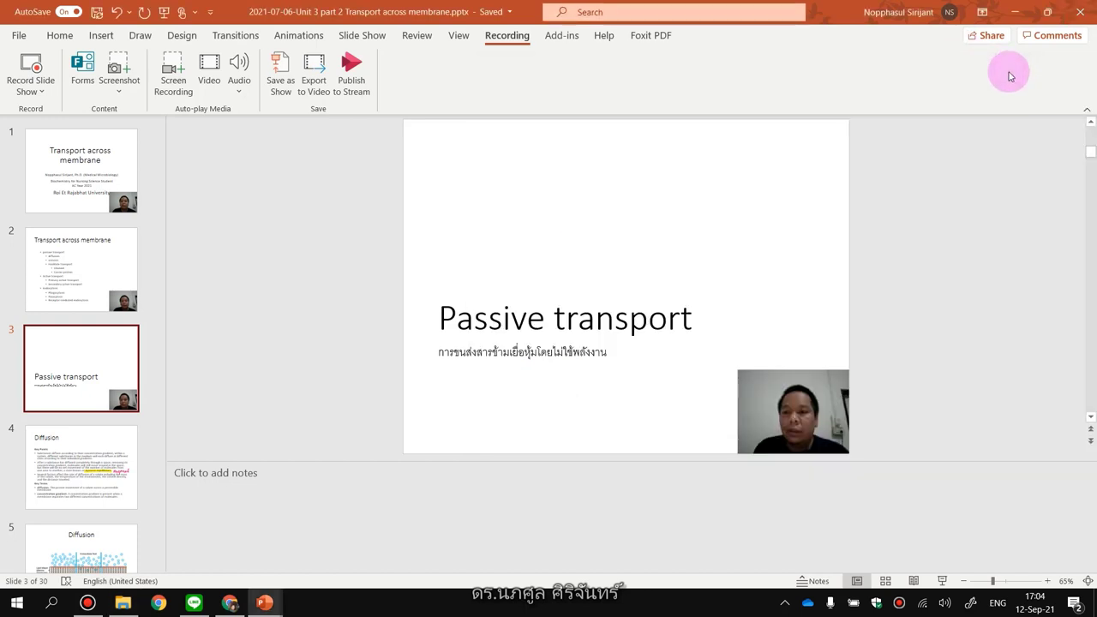